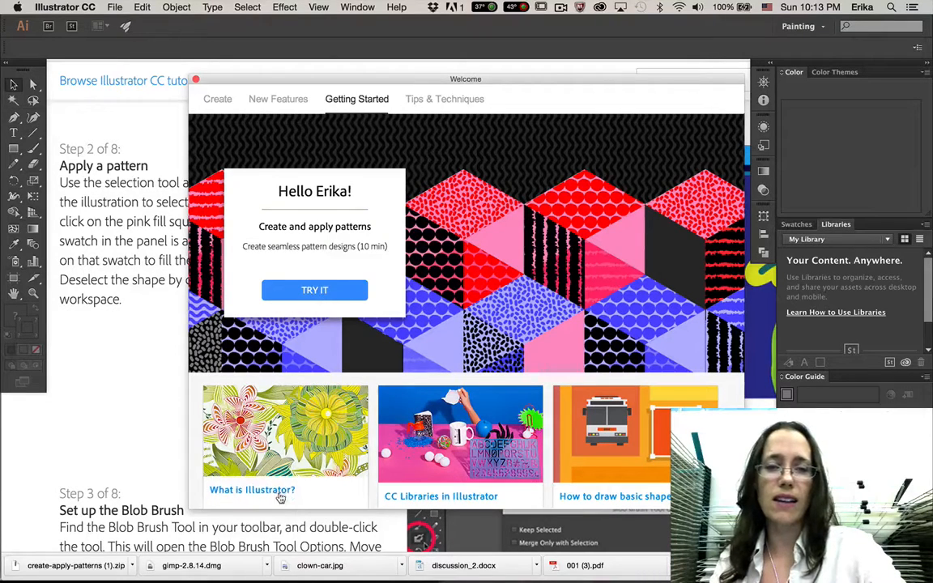
Step: Open create-apply-patterns_tutorial.ai from the Downloads folder in Illustrator and close the Welcome window
left_click(338, 291)
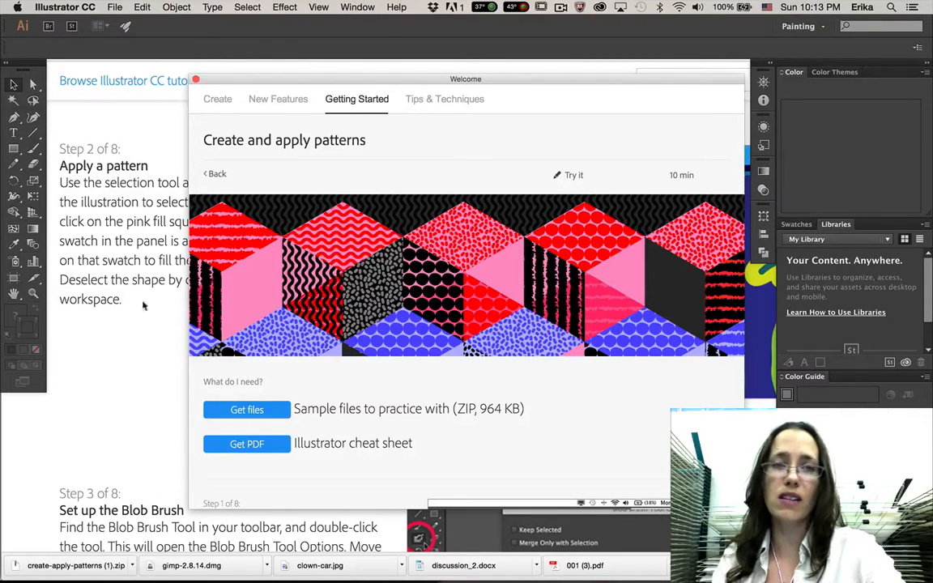
left_click(125, 348)
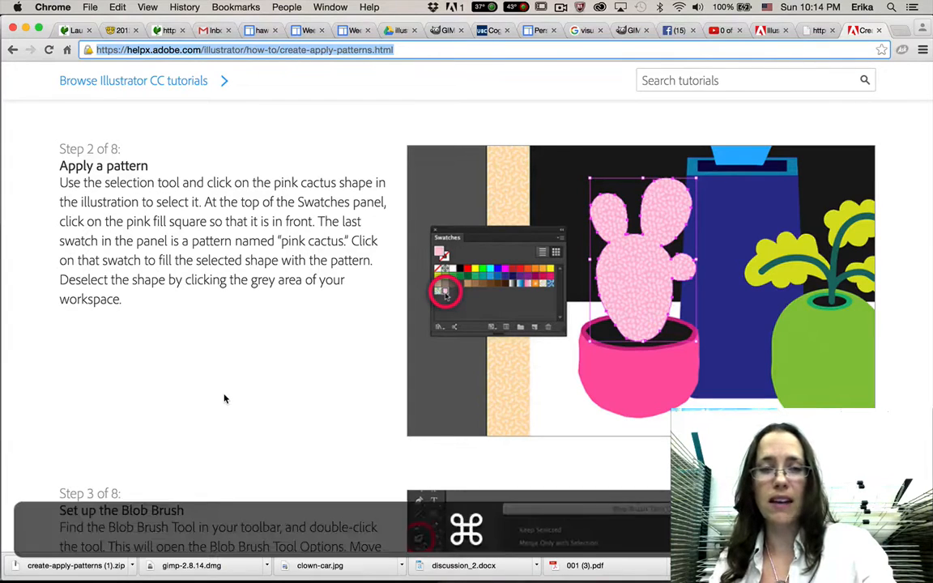
key("super+Tab")
key("super+Tab")
key("super+Tab")
key("super+Tab")
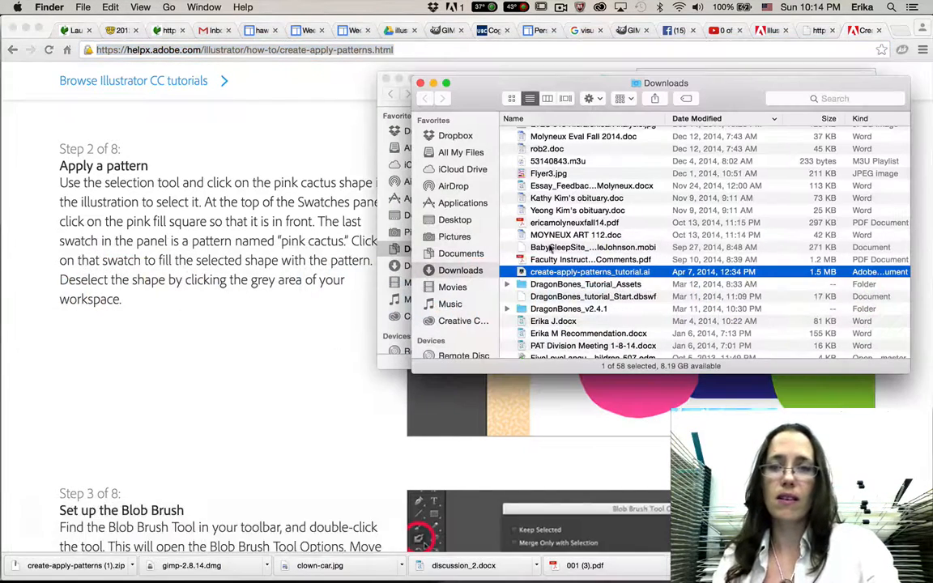
double_click(569, 275)
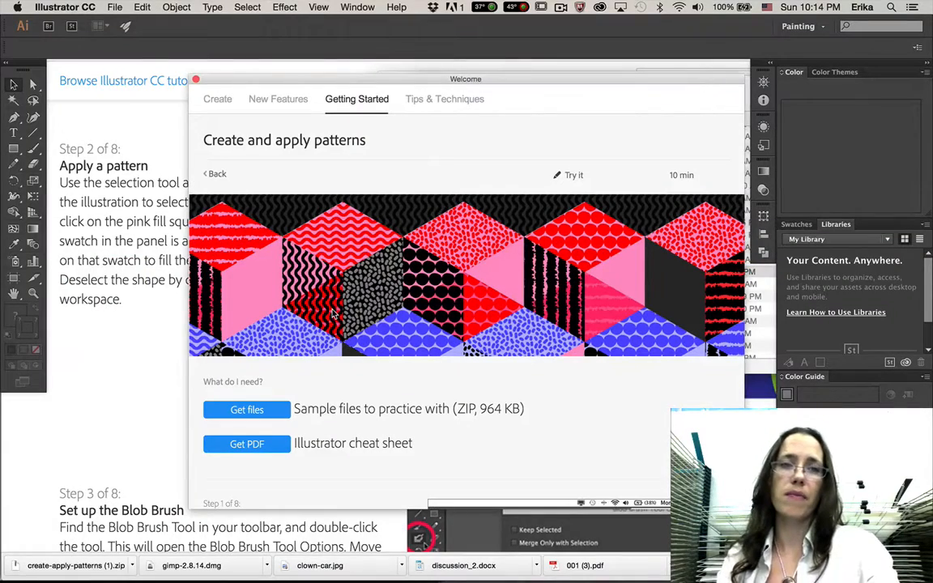
left_click(195, 81)
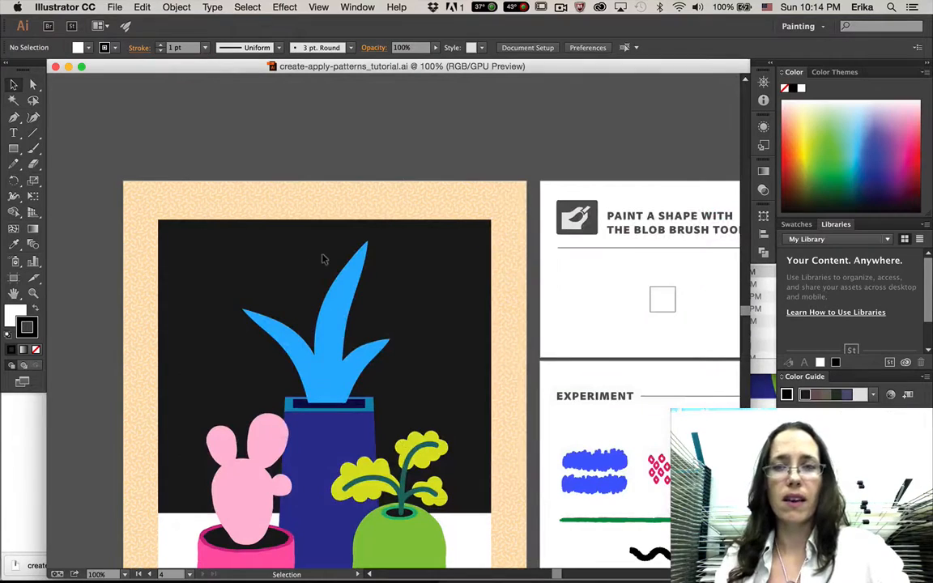
Step: Examine the tutorial's artboards: the plant illustration, the Blob Brush and Experiment areas, and the Inspiration example
scroll(353, 394, "right", 3)
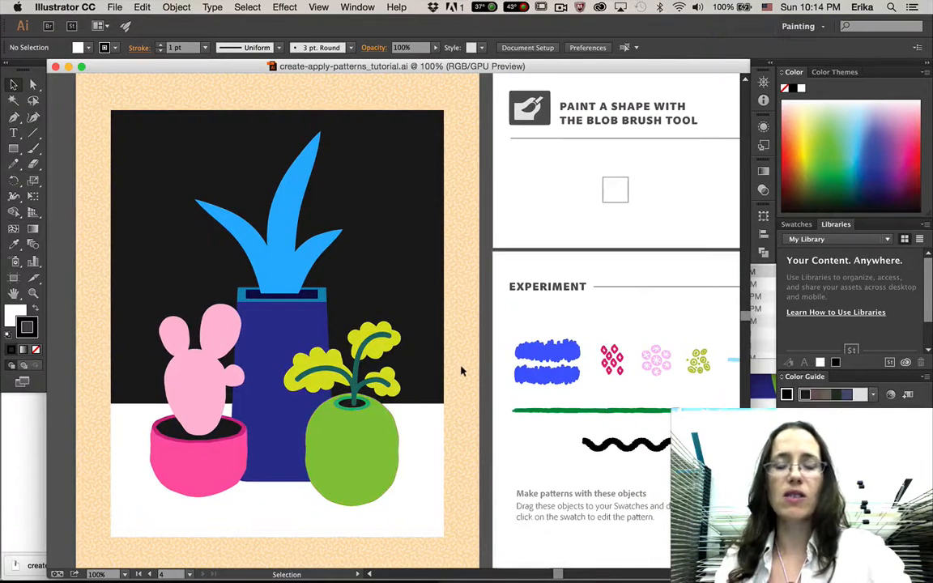
key("super+0")
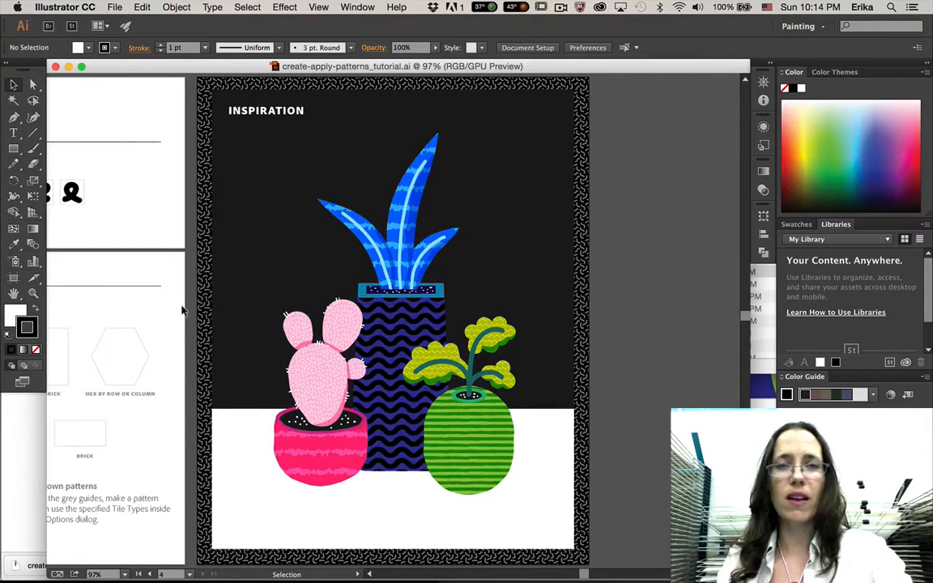
scroll(182, 310, "left", 15)
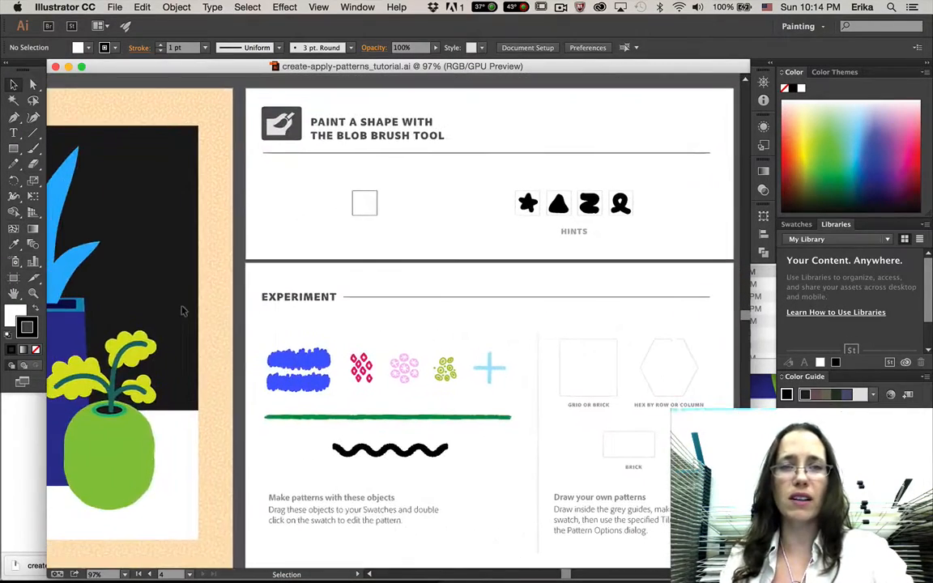
scroll(182, 310, "left", 5)
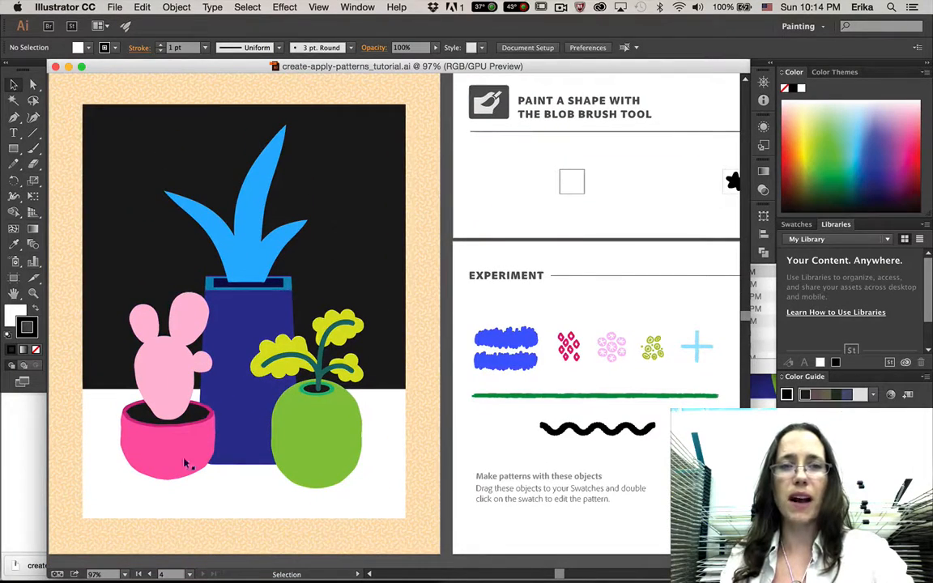
scroll(273, 365, "right", 10)
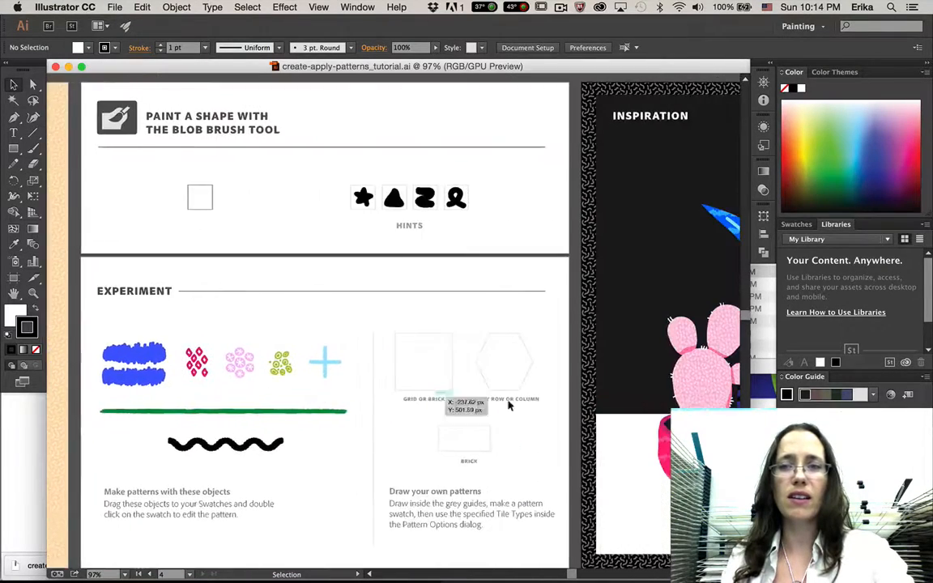
scroll(509, 406, "right", 10)
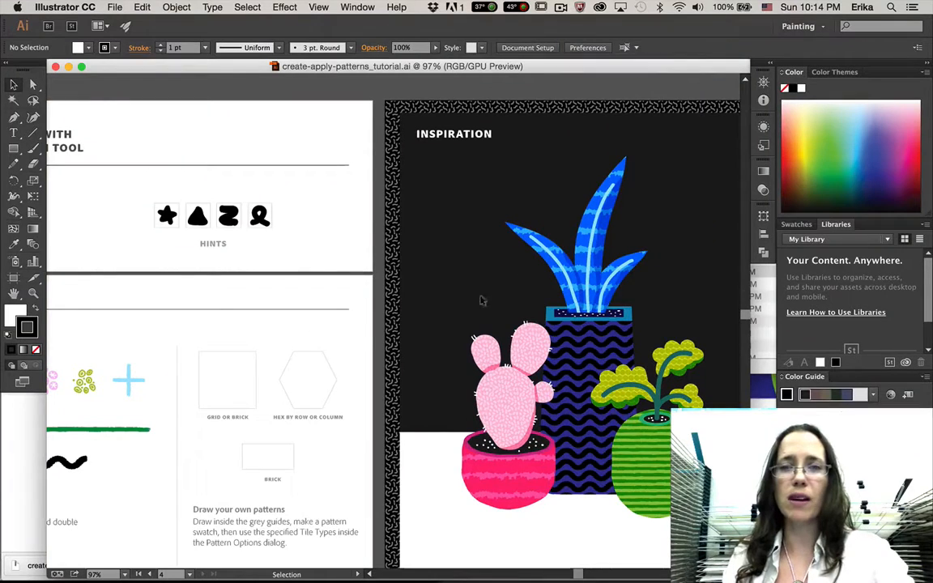
scroll(280, 386, "left", 10)
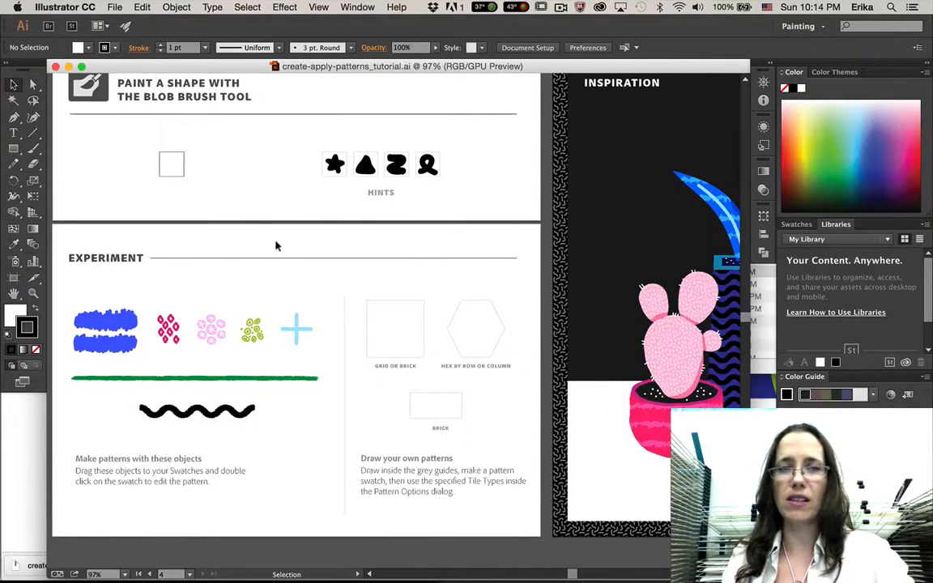
scroll(179, 260, "left", 10)
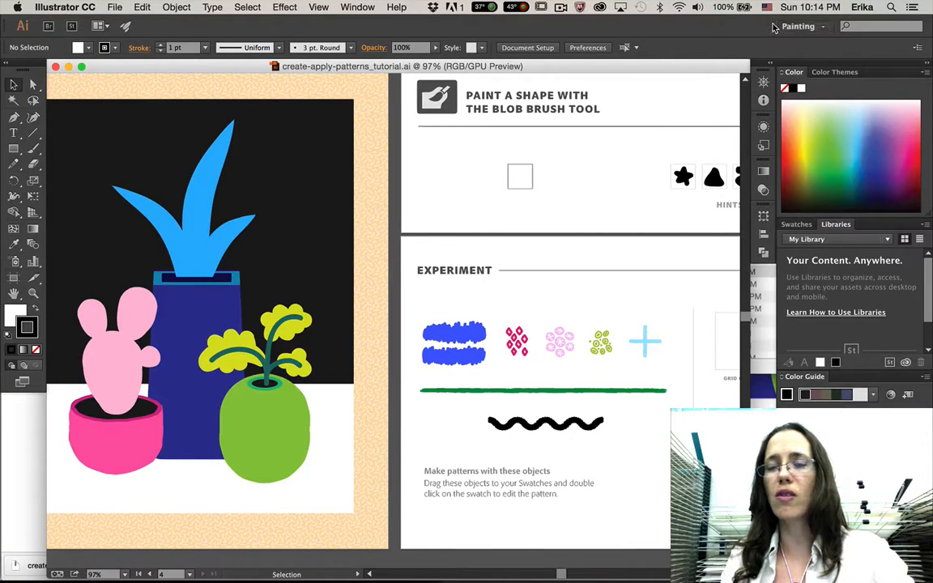
Step: Arrange the Painting workspace so Swatches is showing and Layers is grouped with Color and Color Themes
left_click(796, 31)
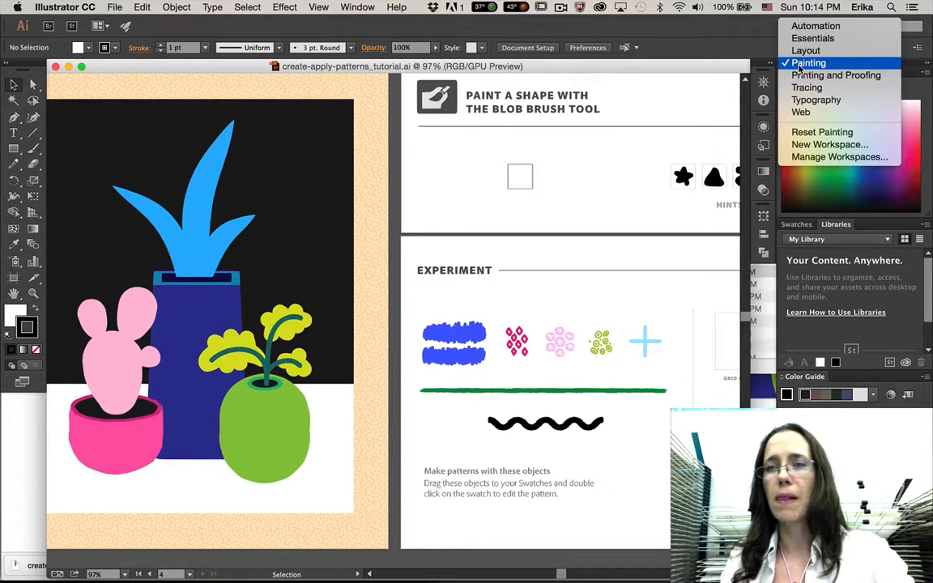
left_click(803, 63)
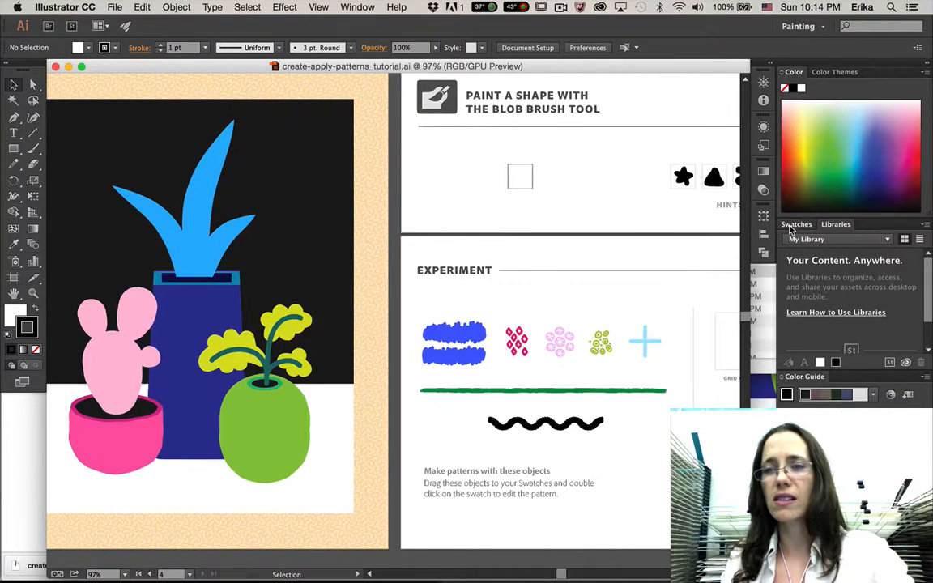
left_click(793, 225)
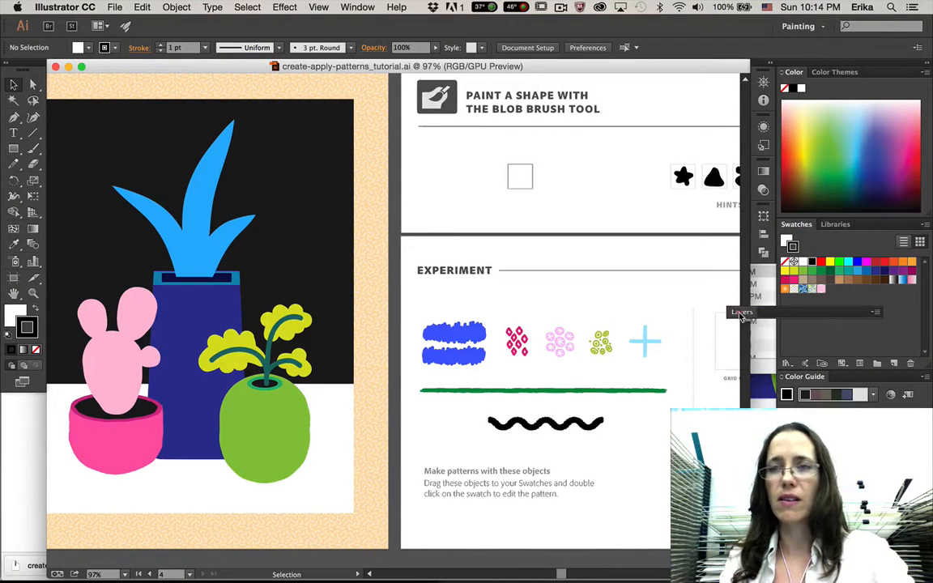
left_click_drag(797, 116, 789, 76)
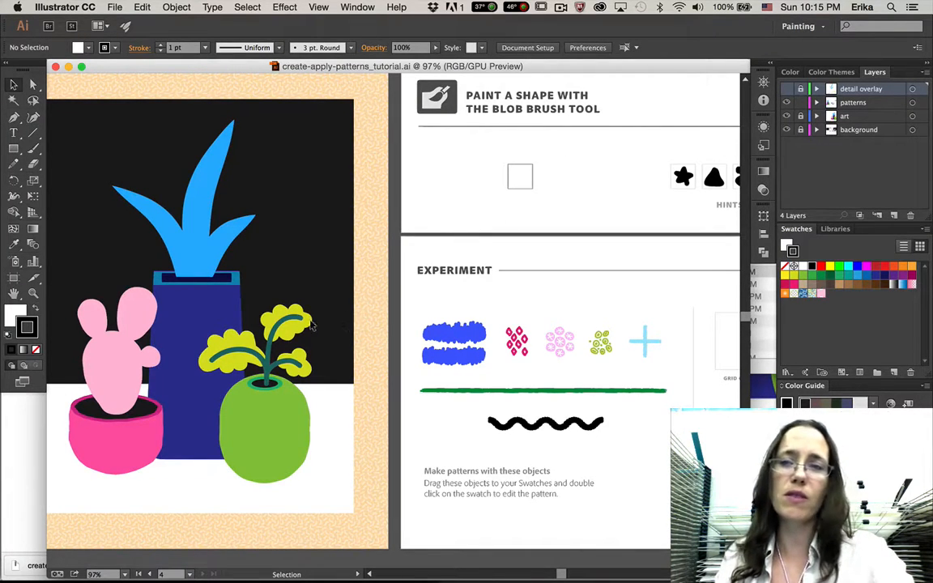
Step: Paste a copy of the pink cactus in front of the original and fill it with the pink cactus pattern swatch
scroll(234, 352, "left", 1)
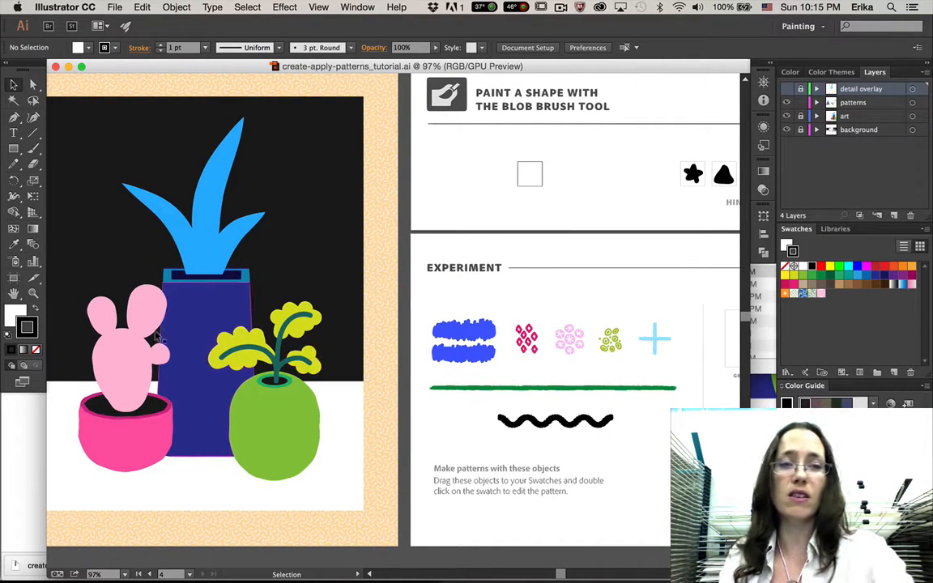
left_click(115, 378)
key("super+c")
key("super+f")
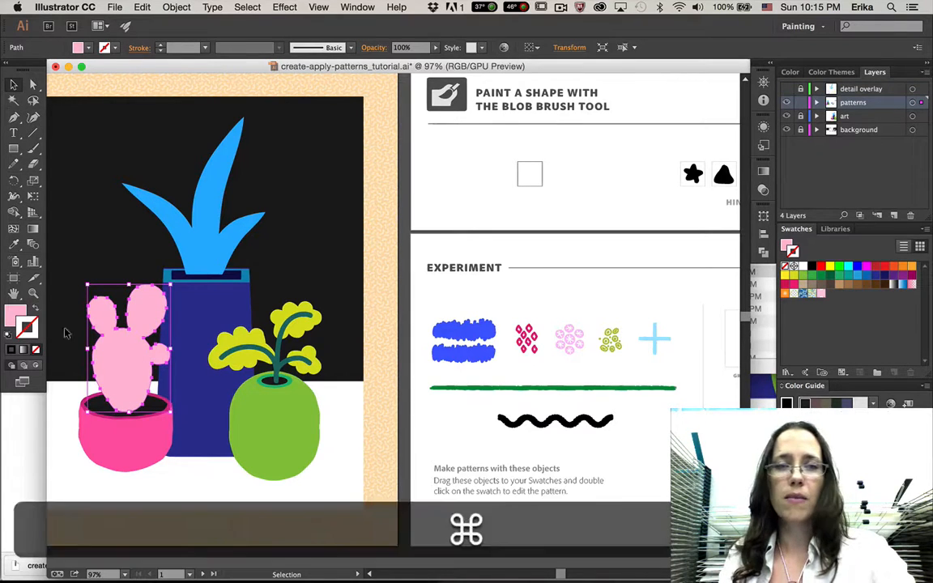
left_click(12, 314)
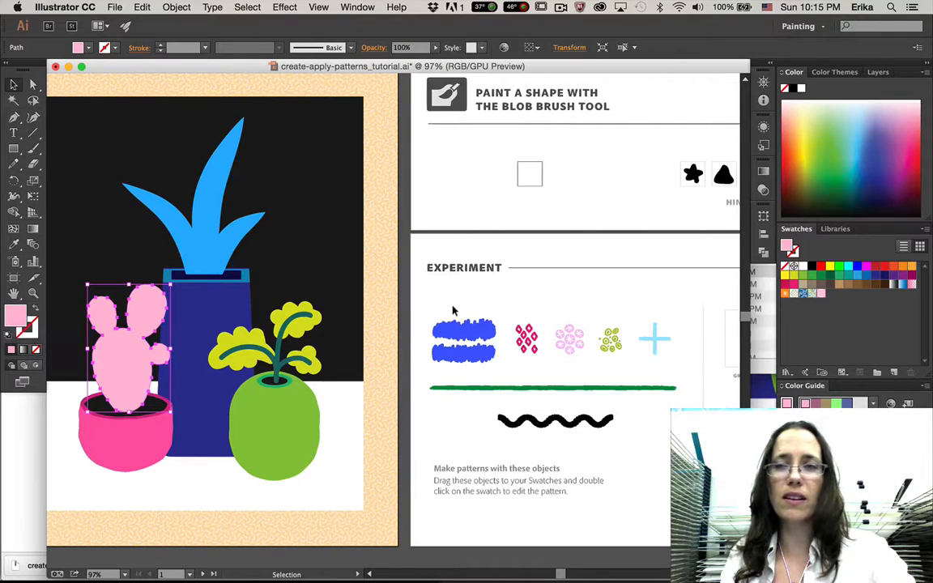
left_click(821, 292)
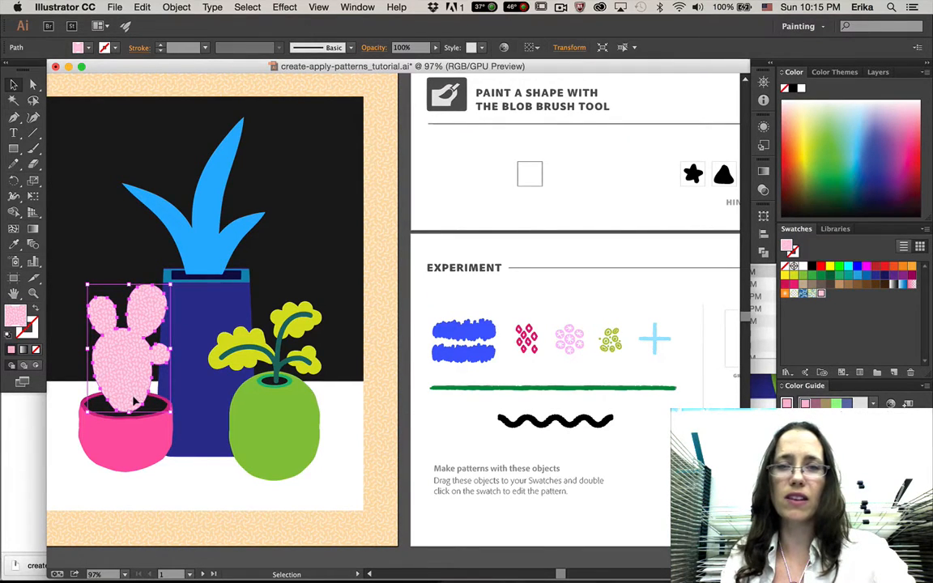
Step: Bring Layers back into view, then activate the Blob Brush tool with the default fill and stroke colors
left_click(877, 74)
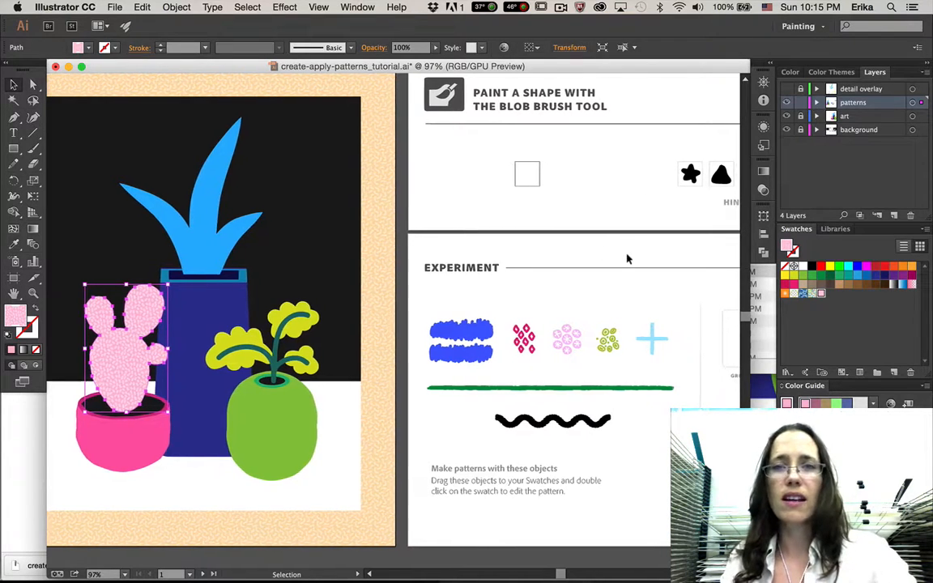
scroll(627, 259, "right", 5)
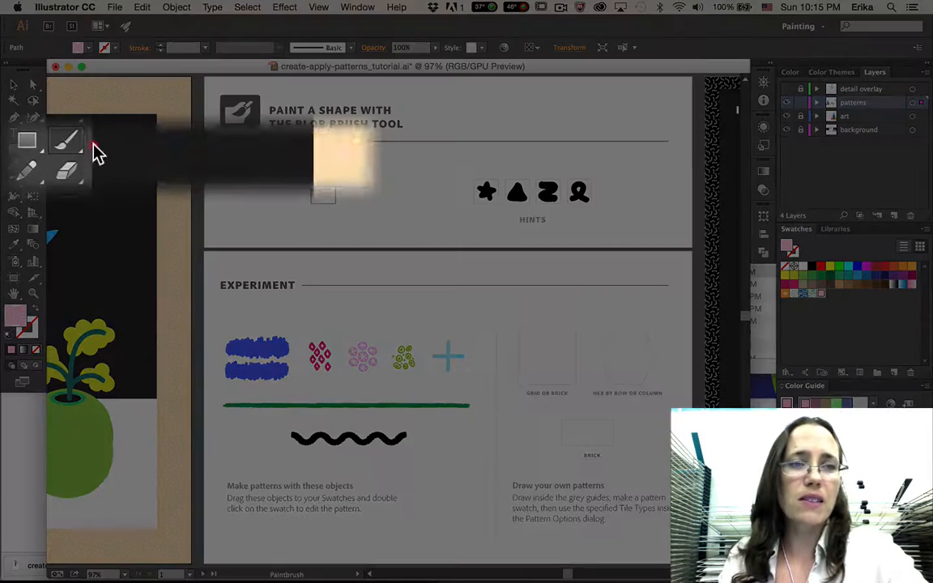
left_click(33, 152)
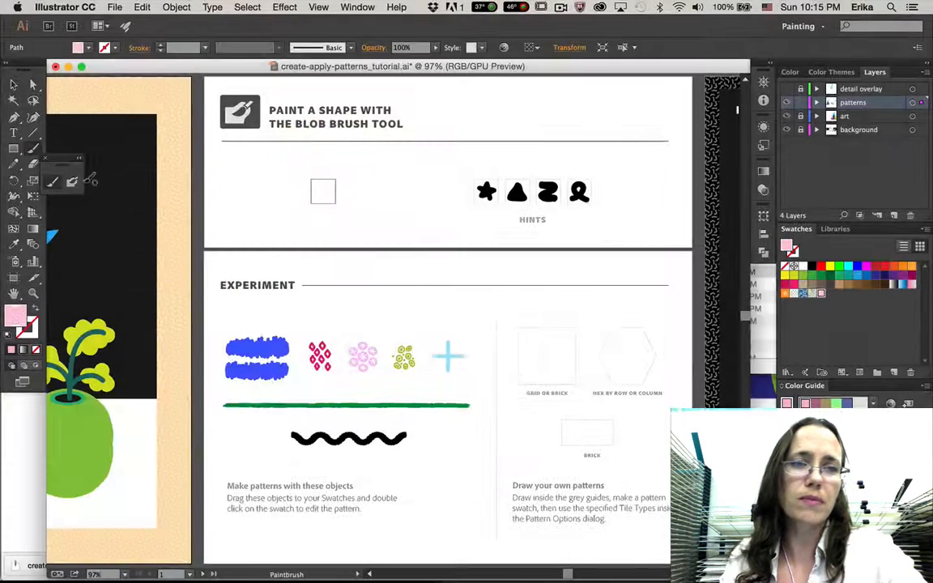
left_click(72, 184)
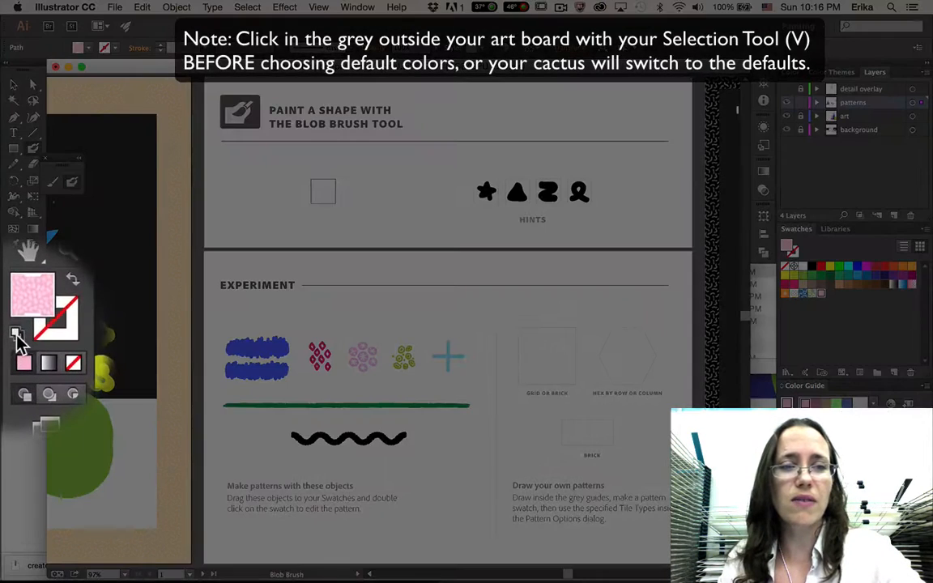
left_click(9, 333)
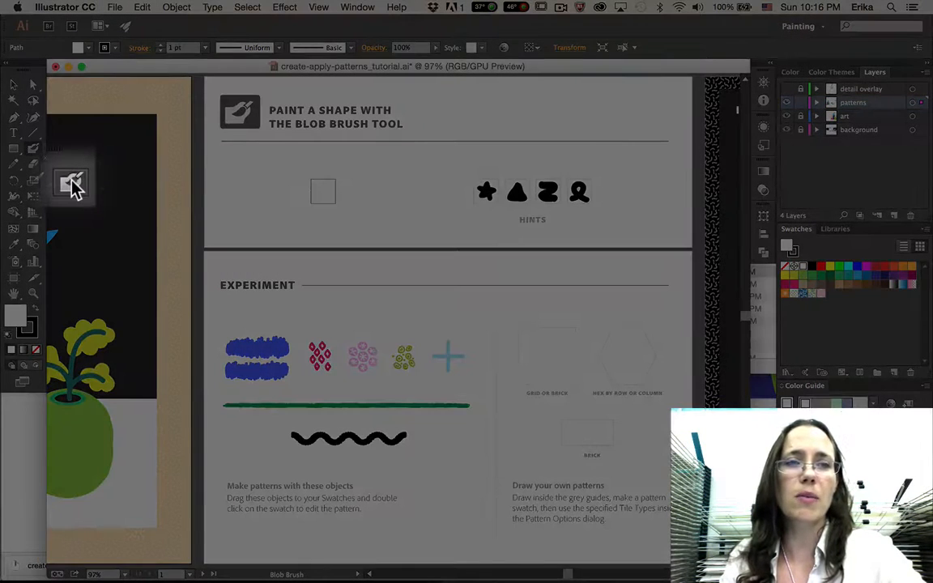
Step: Set the Blob Brush default size to 7 pt in the tool's options
double_click(72, 181)
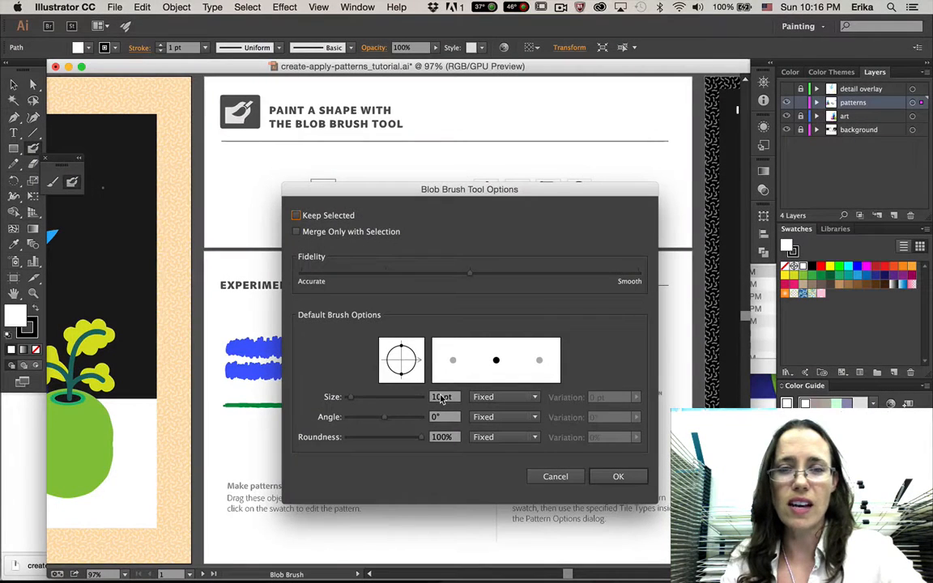
left_click(442, 396)
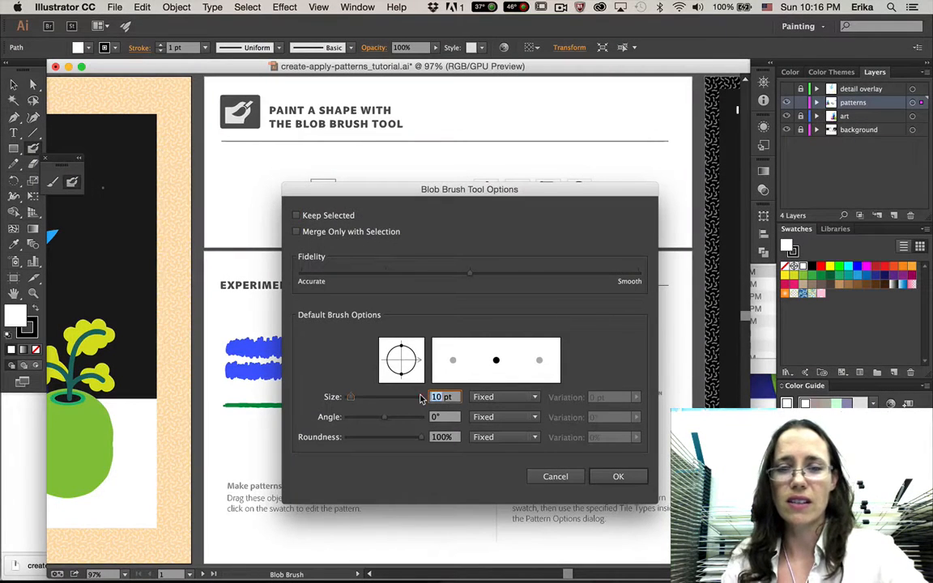
type("7")
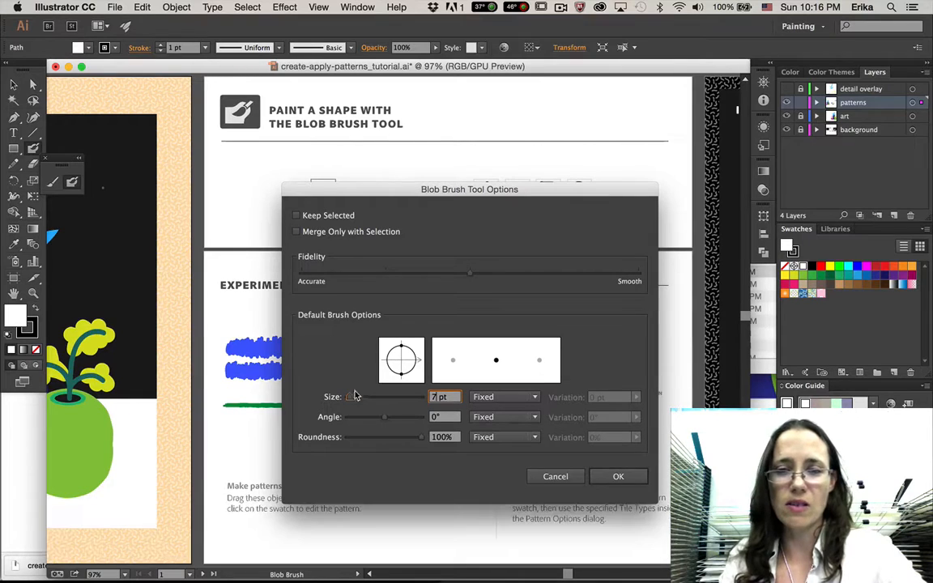
left_click(622, 480)
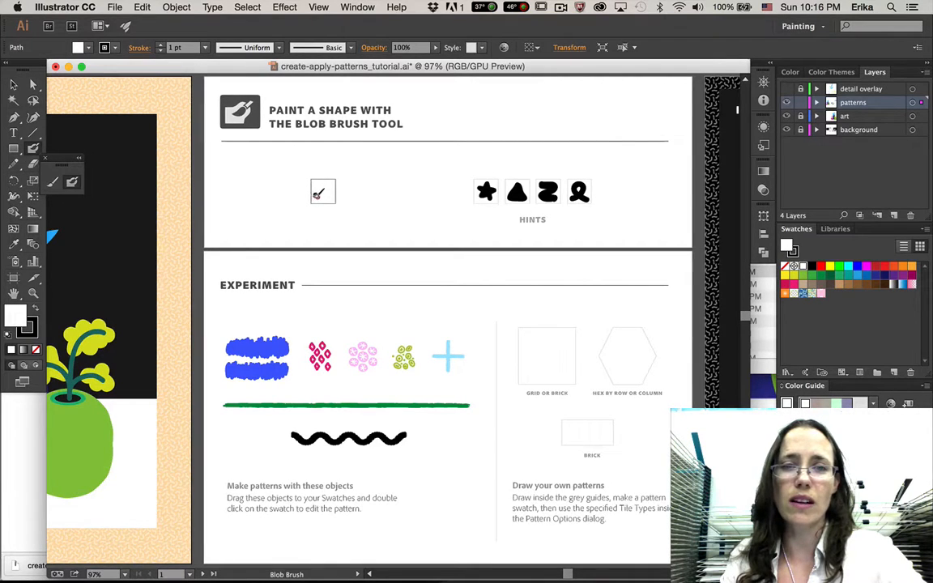
Step: Paint a black spiral inside the empty square of the Blob Brush practice area and select it
mouse_move(324, 195)
left_mouse_down()
mouse_move(324, 182)
mouse_move(323, 191)
left_mouse_up()
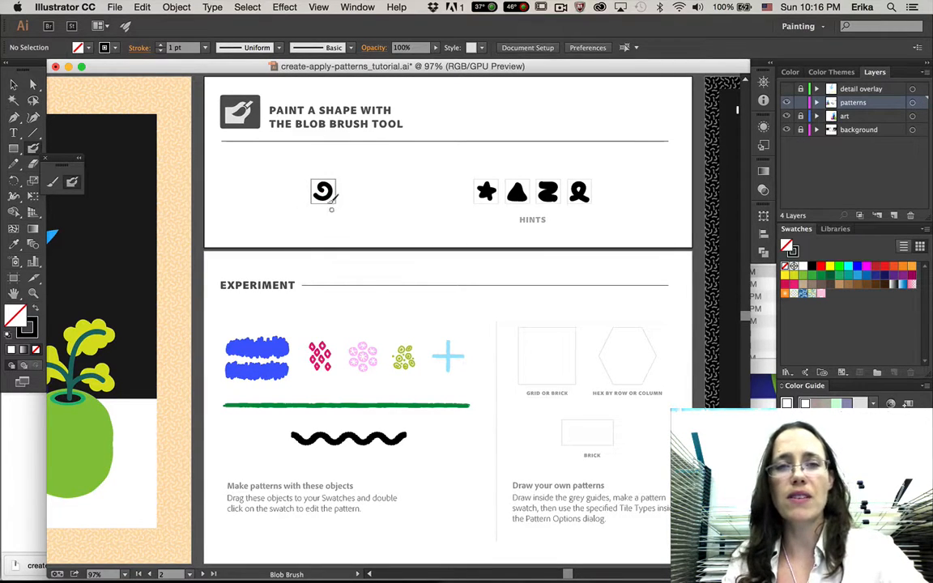
left_click(14, 84)
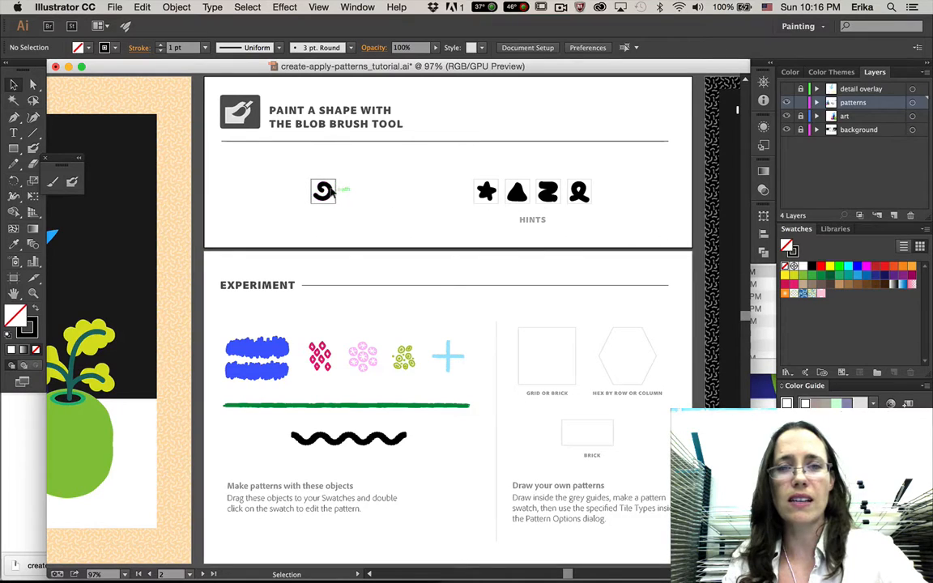
left_click_drag(291, 164, 344, 192)
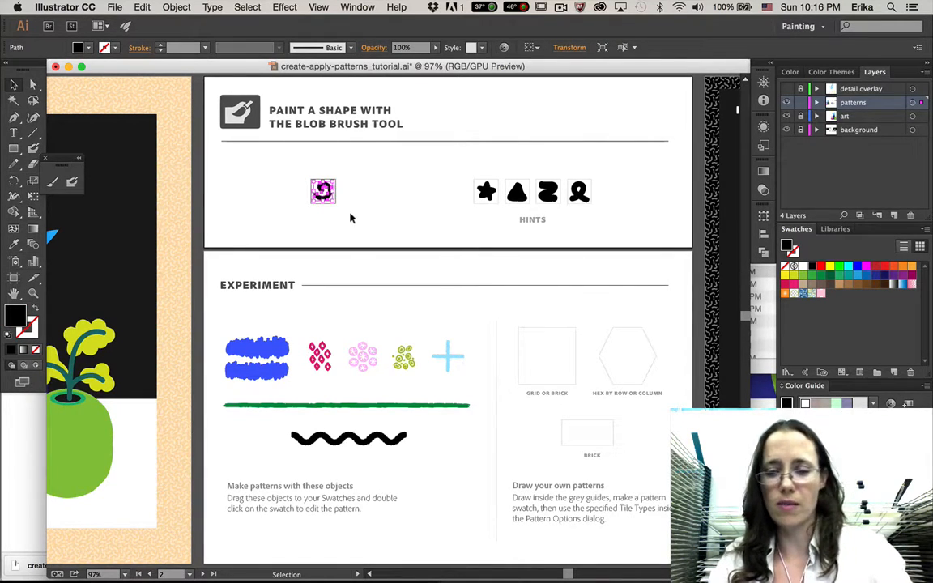
key("super+equal")
key("super+equal")
key("super+equal")
key("super+equal")
scroll(350, 218, "up", 3)
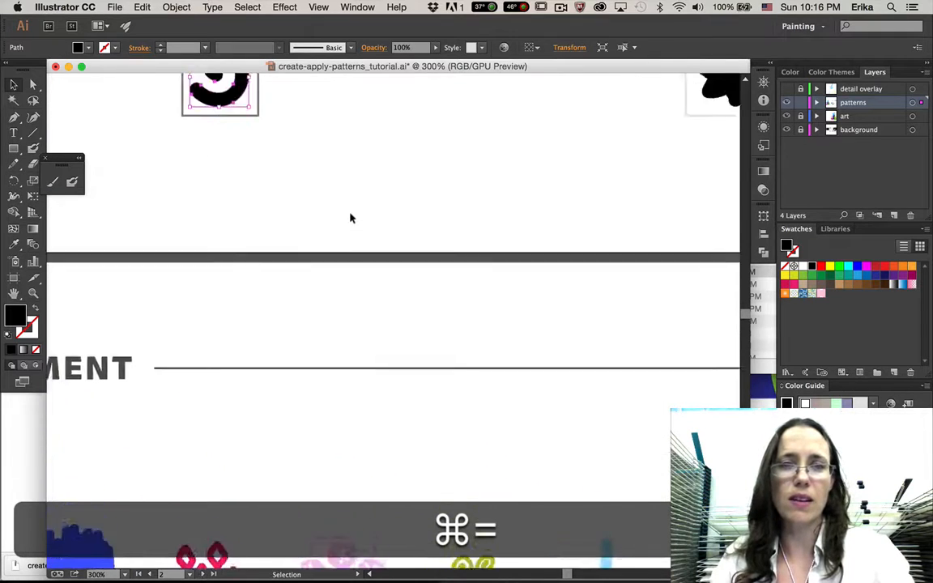
scroll(350, 218, "up", 3)
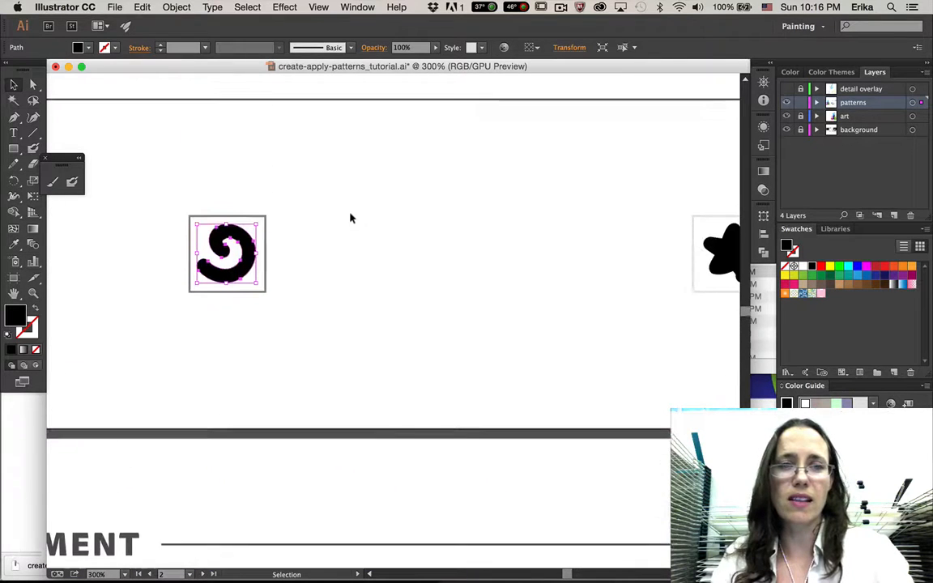
Step: Draw an open oval with the Paintbrush beside the spiral, select it to inspect its path, and delete it
left_click(53, 183)
mouse_move(310, 240)
left_mouse_down()
mouse_move(353, 218)
mouse_move(311, 251)
left_mouse_up()
key("shift+x")
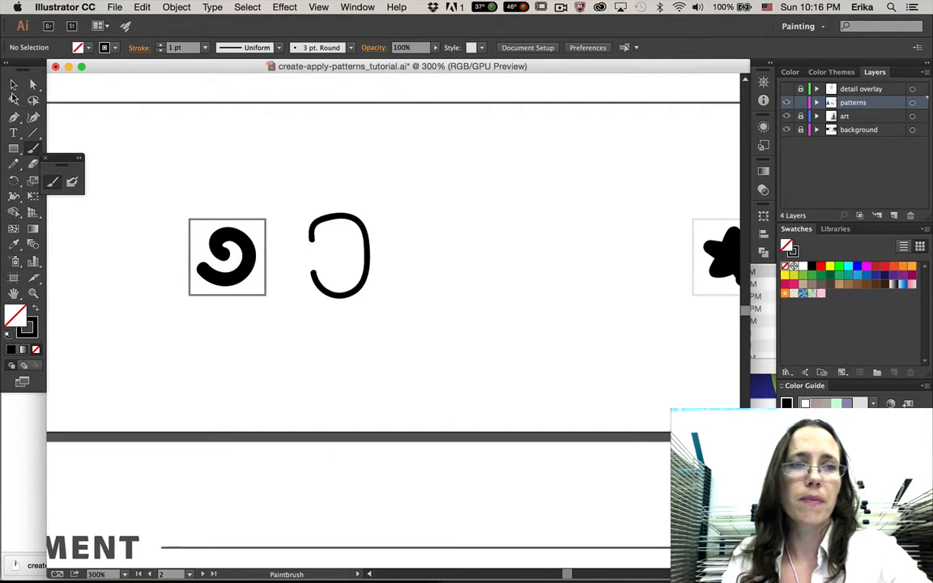
left_click(14, 84)
left_click(327, 214)
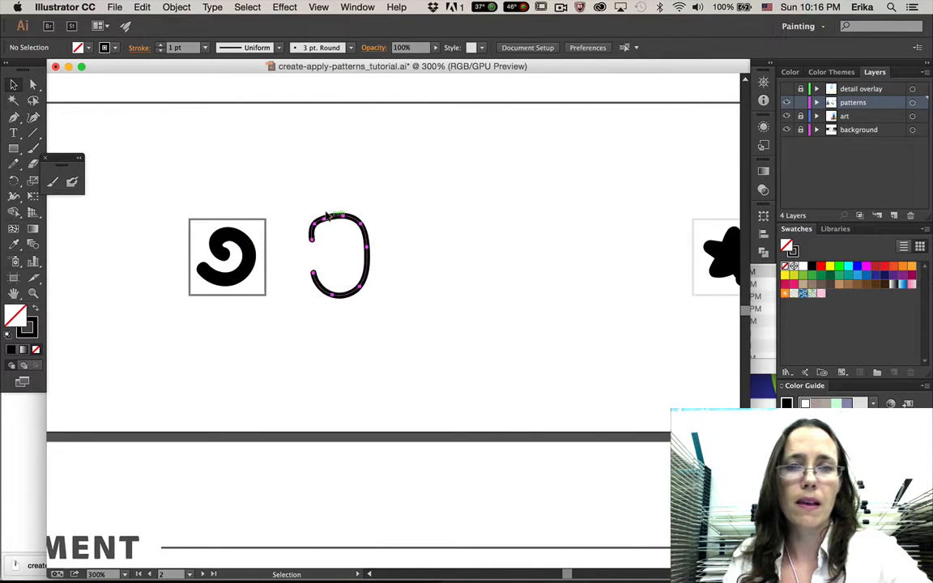
left_click(327, 214)
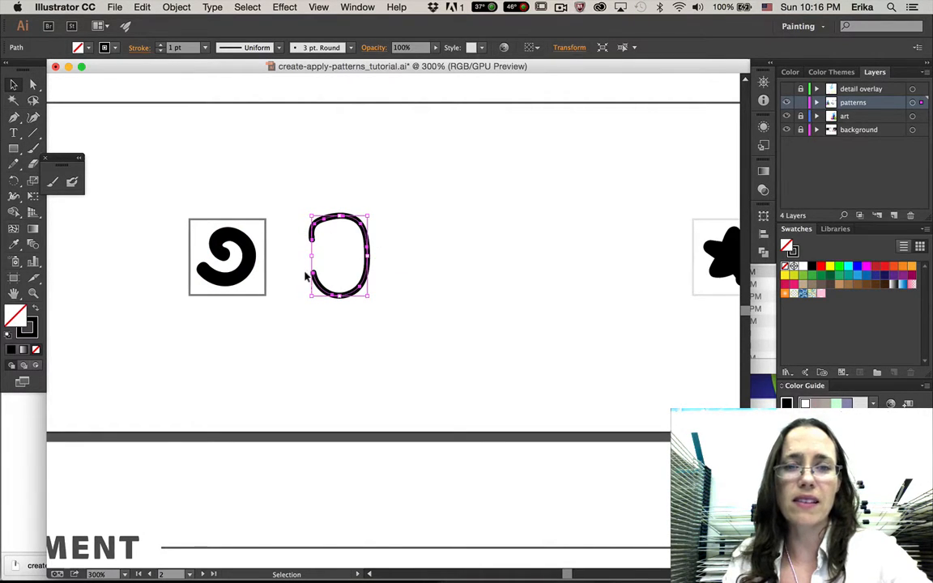
left_click(243, 265)
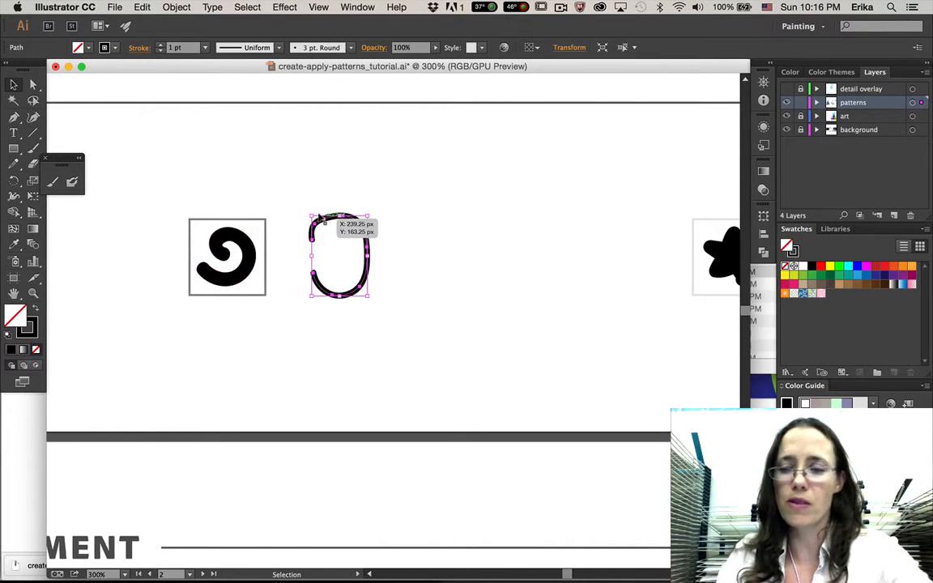
key("BackSpace")
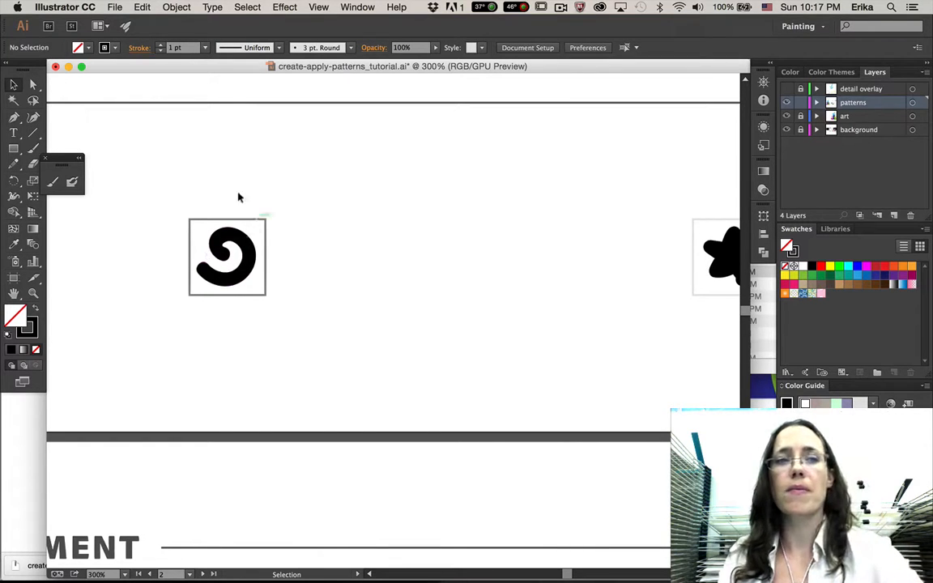
Step: Review the Blob Brush tool options and keep the existing settings
double_click(71, 181)
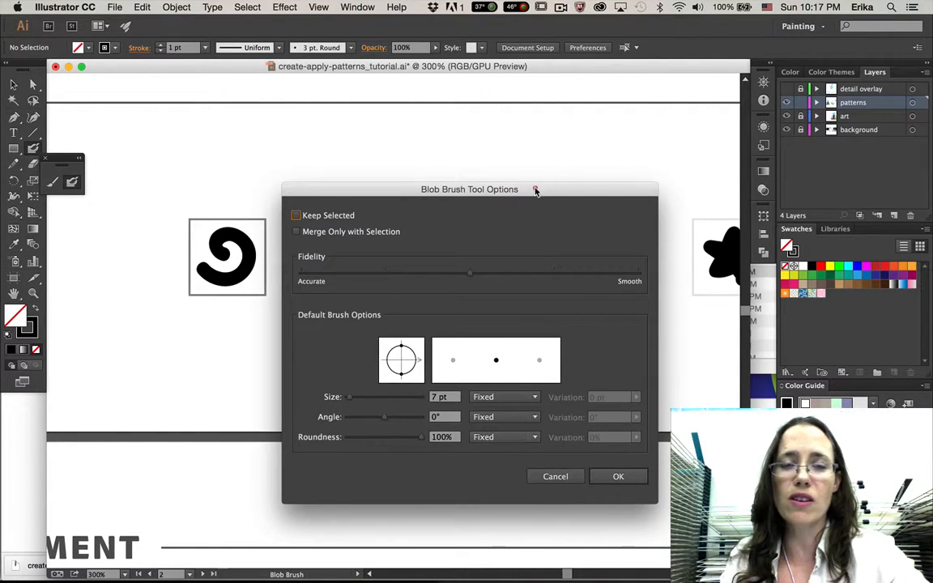
left_click_drag(535, 190, 583, 153)
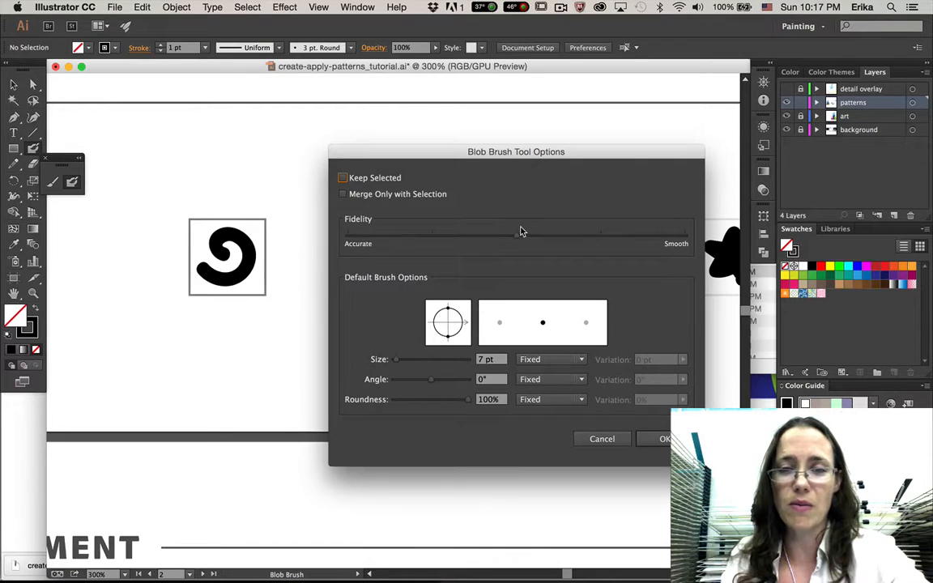
left_click(663, 439)
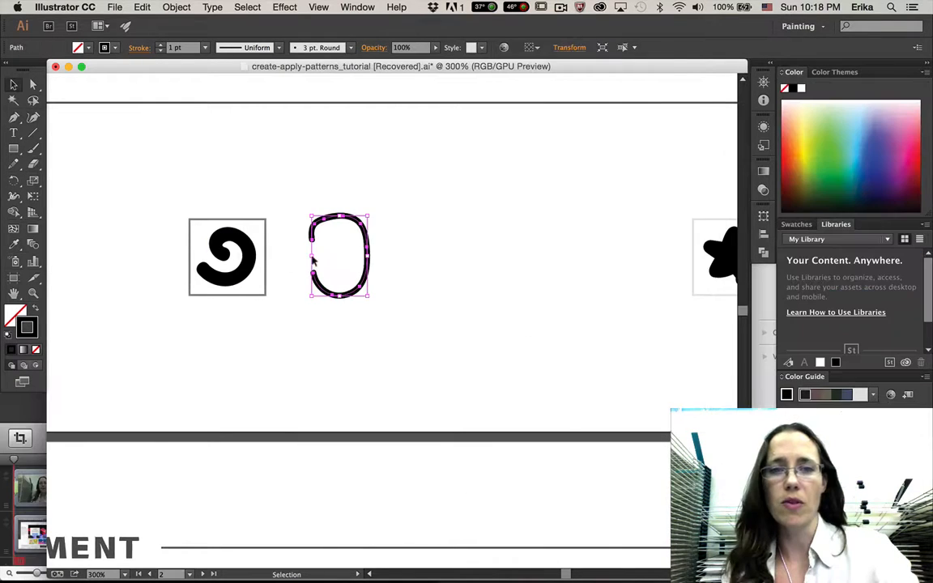
Step: Delete the leftover open oval and make a new pattern from the black spiral
key("BackSpace")
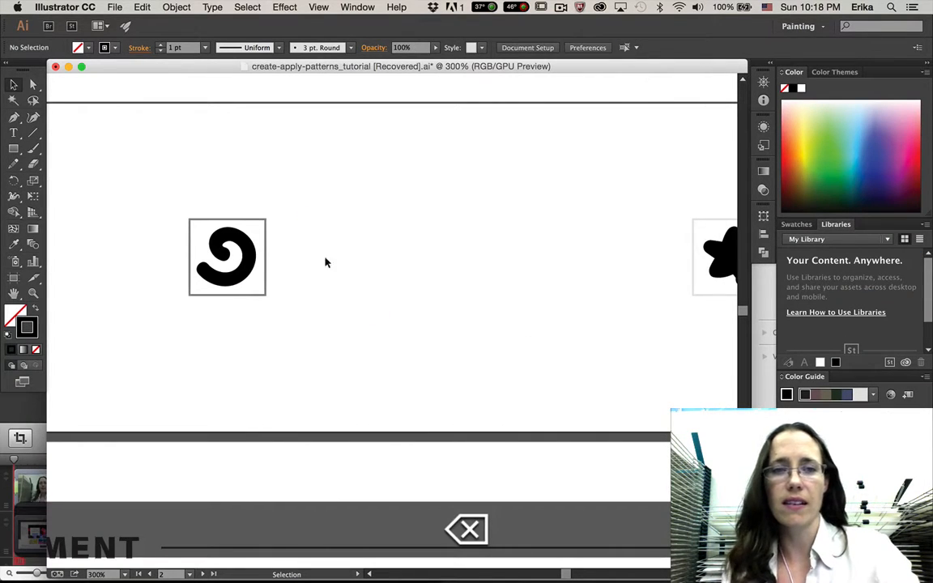
left_click(236, 276)
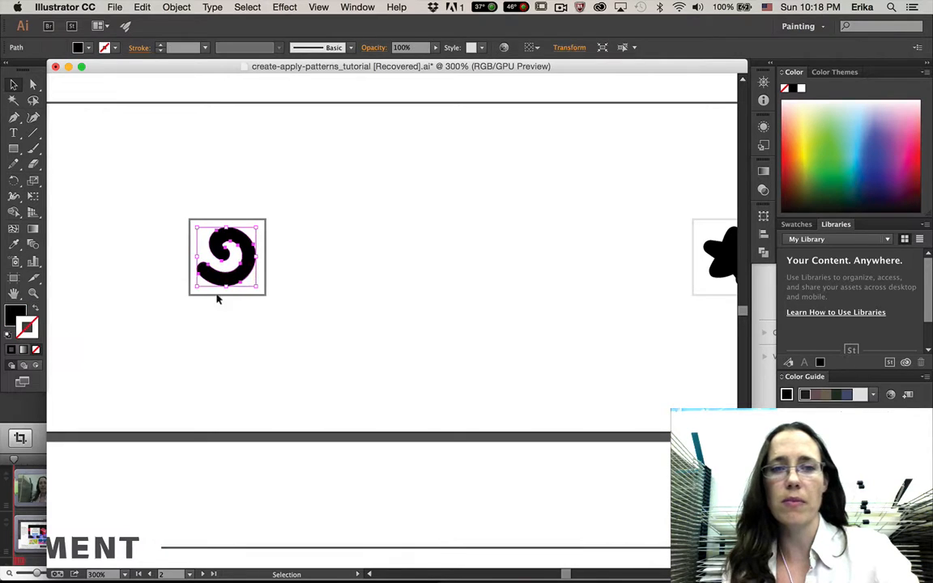
left_click(797, 224)
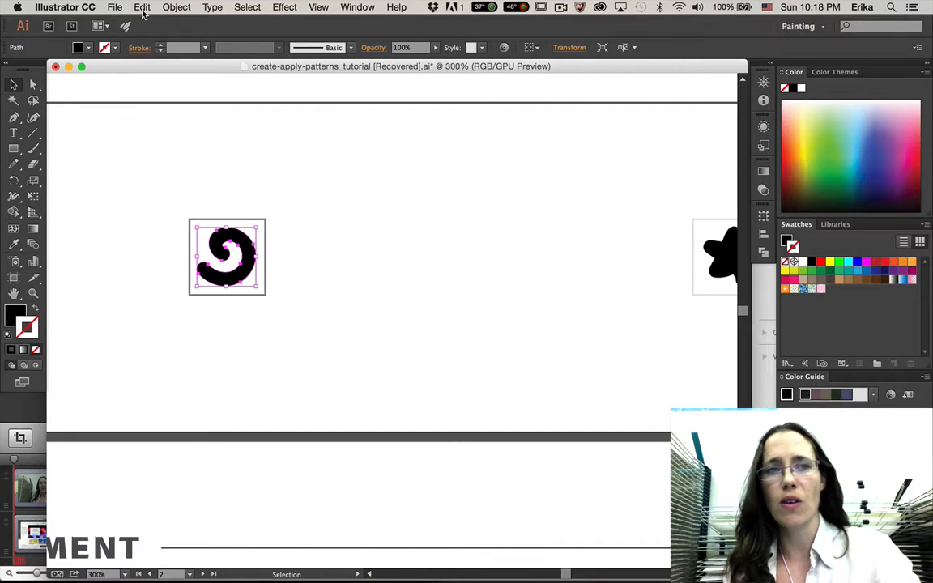
left_click(115, 7)
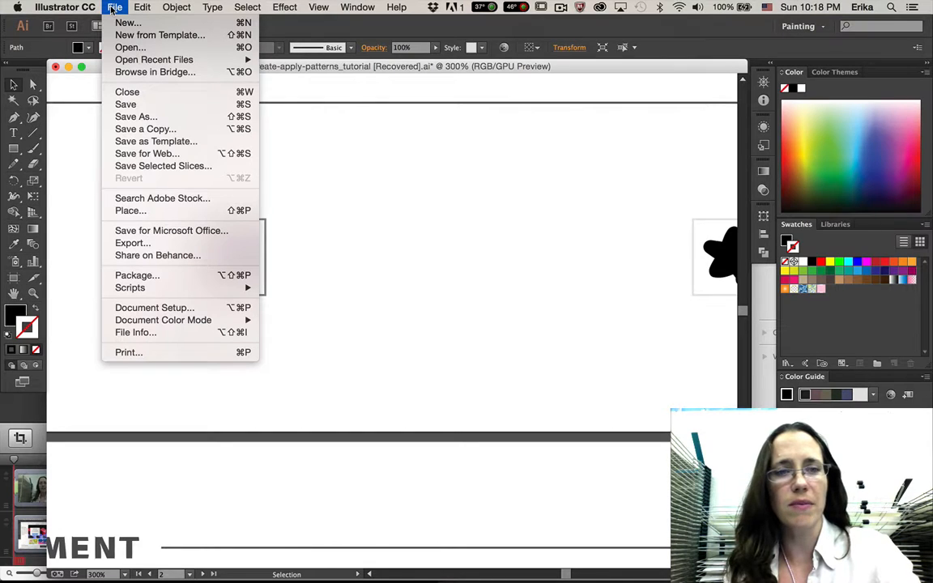
mouse_move(173, 5)
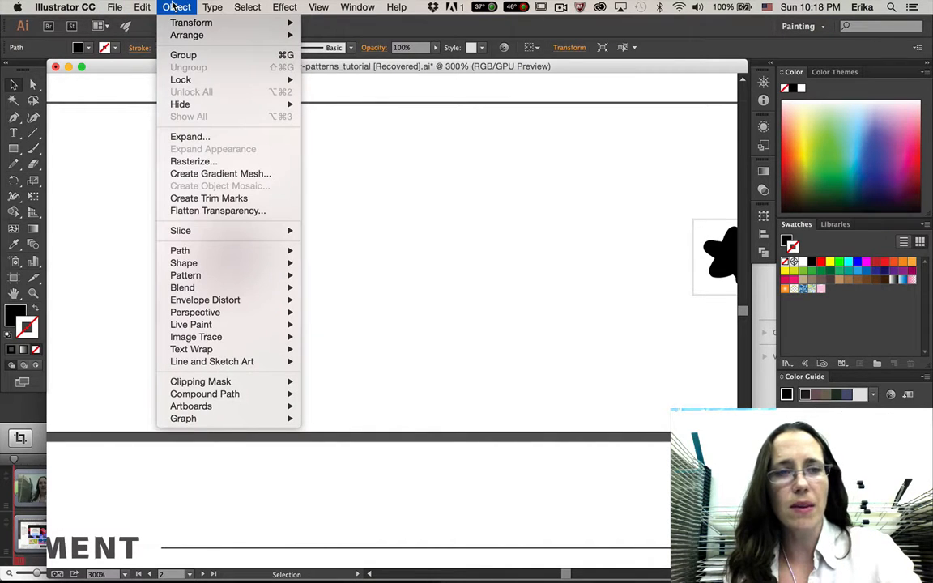
mouse_move(215, 277)
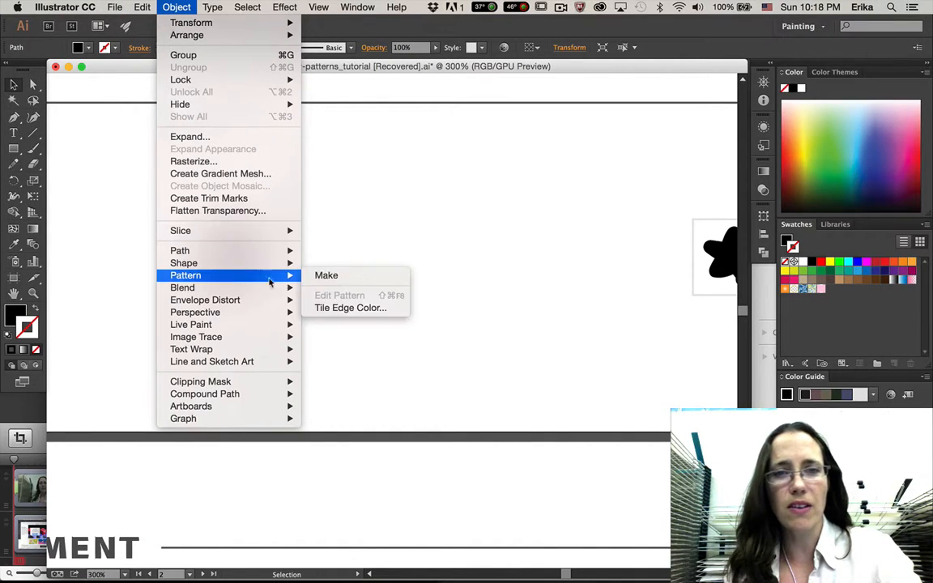
left_click(324, 275)
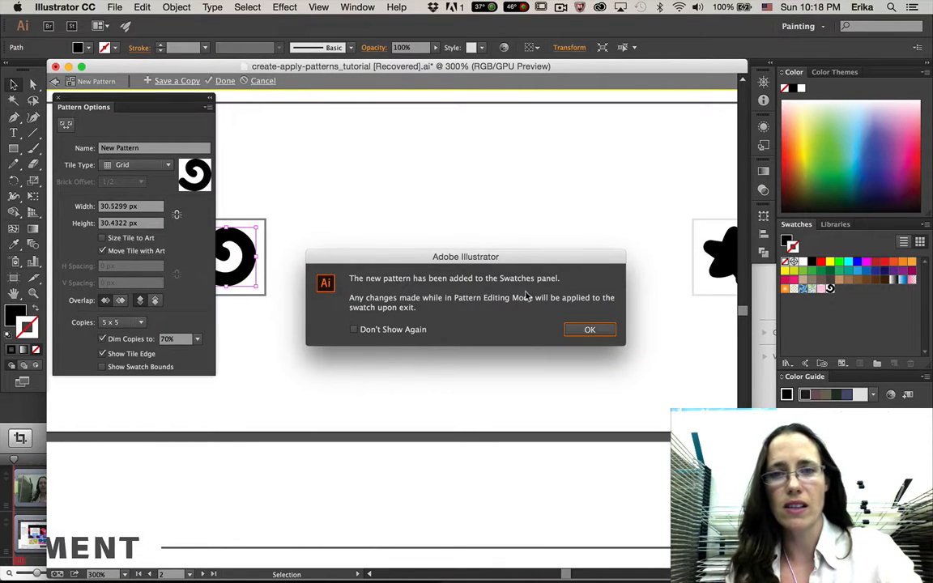
left_click(587, 328)
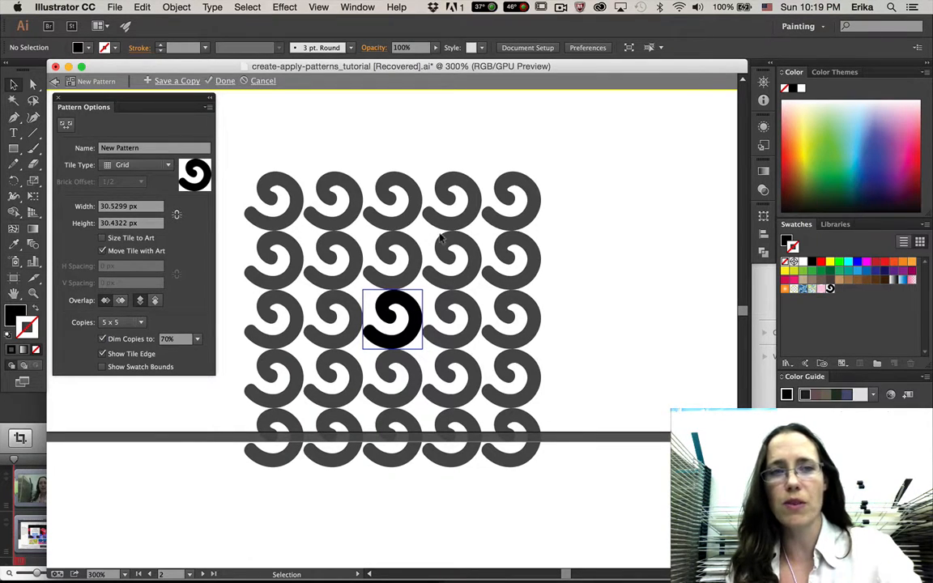
Step: Name the new pattern Swirl and set its tile type to Brick by Row
left_click(128, 147)
type("Swirl")
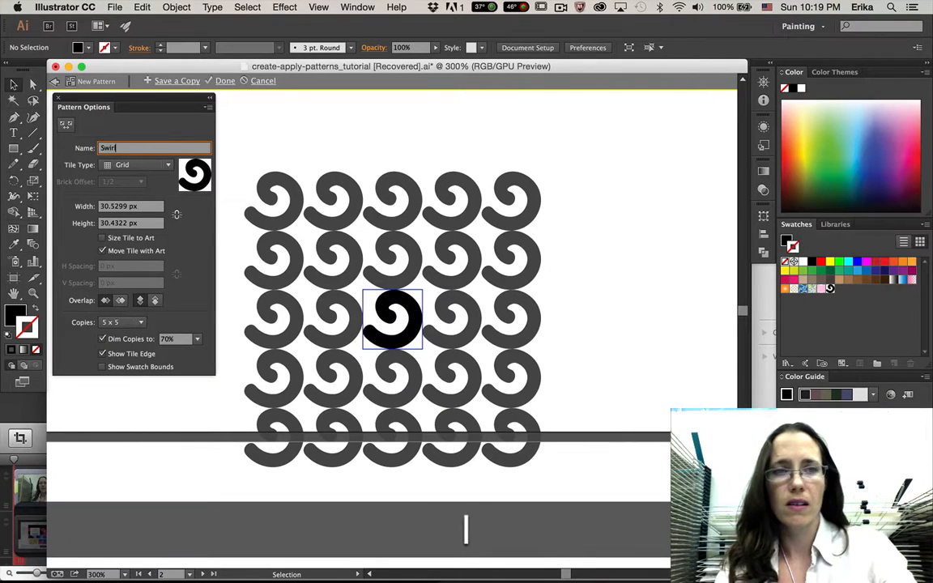
key("Return")
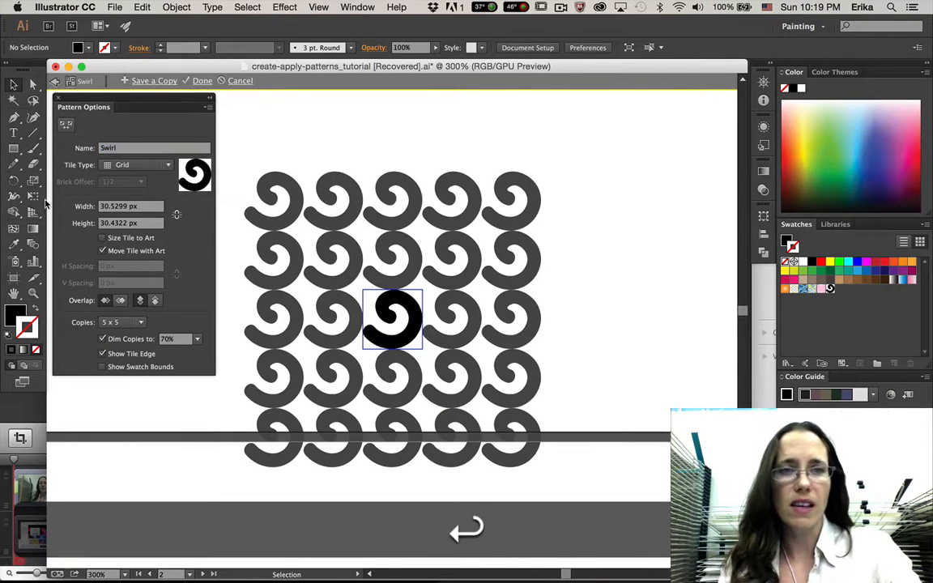
left_click(123, 165)
left_click(123, 193)
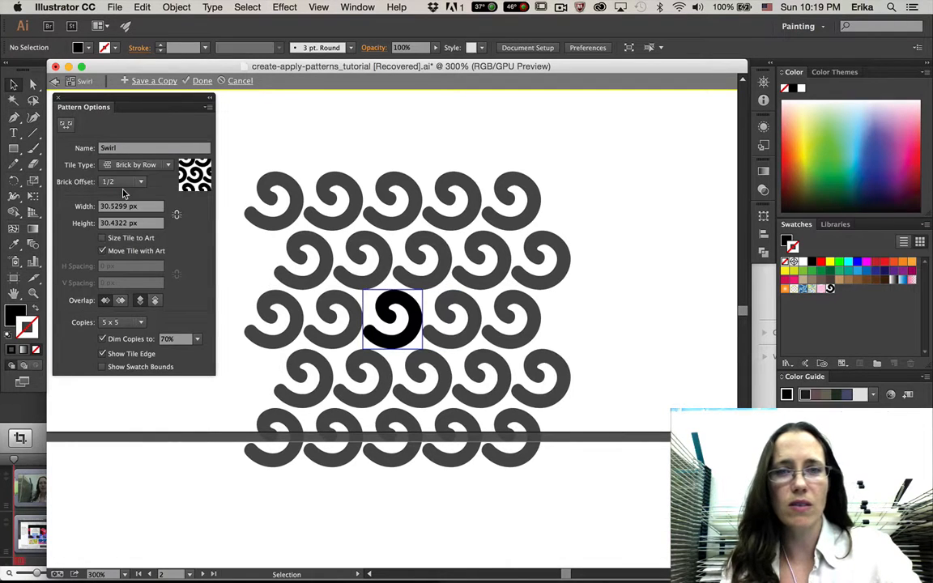
Step: Try the Brick by Column, Hex by Column and Hex by Row tile types, and return to Brick by Row
left_click(123, 164)
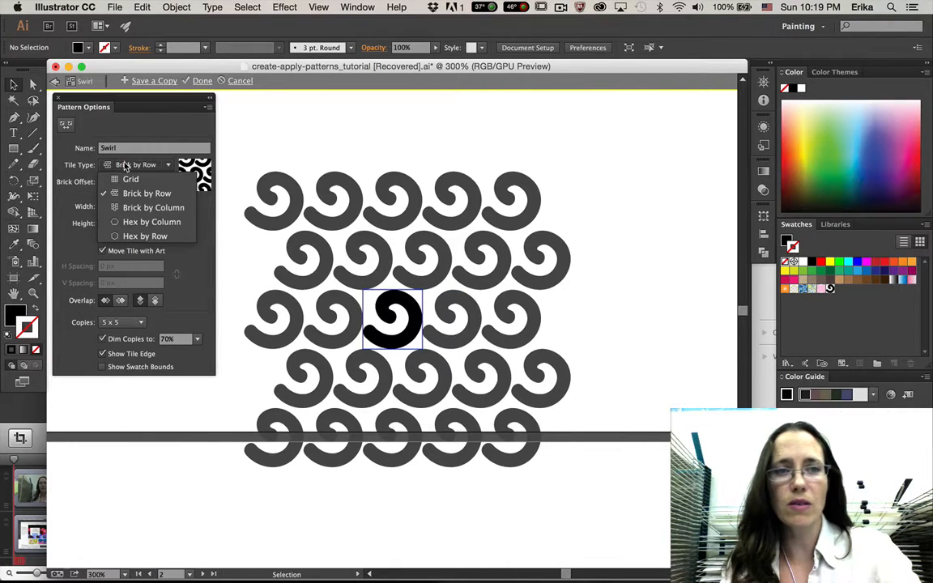
left_click(123, 208)
left_click(124, 165)
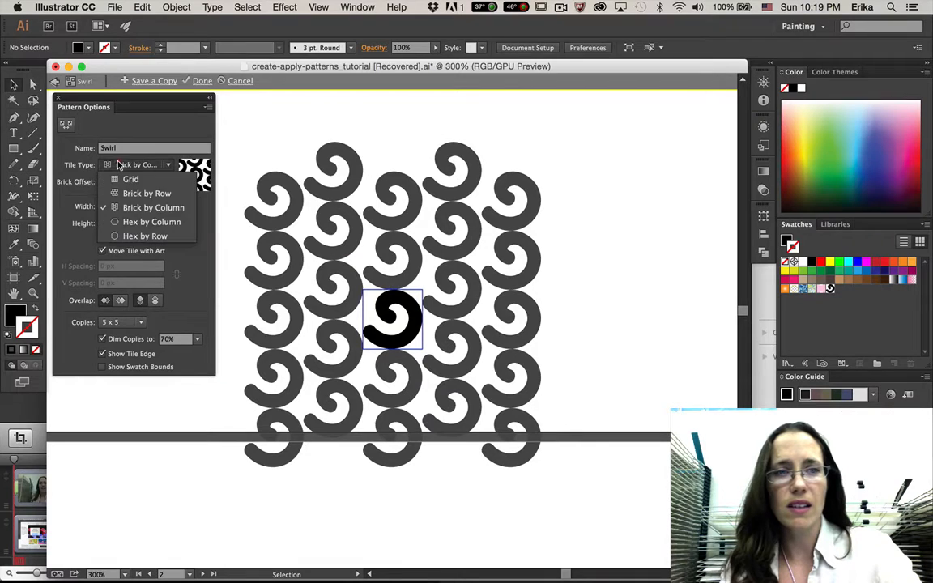
left_click(121, 221)
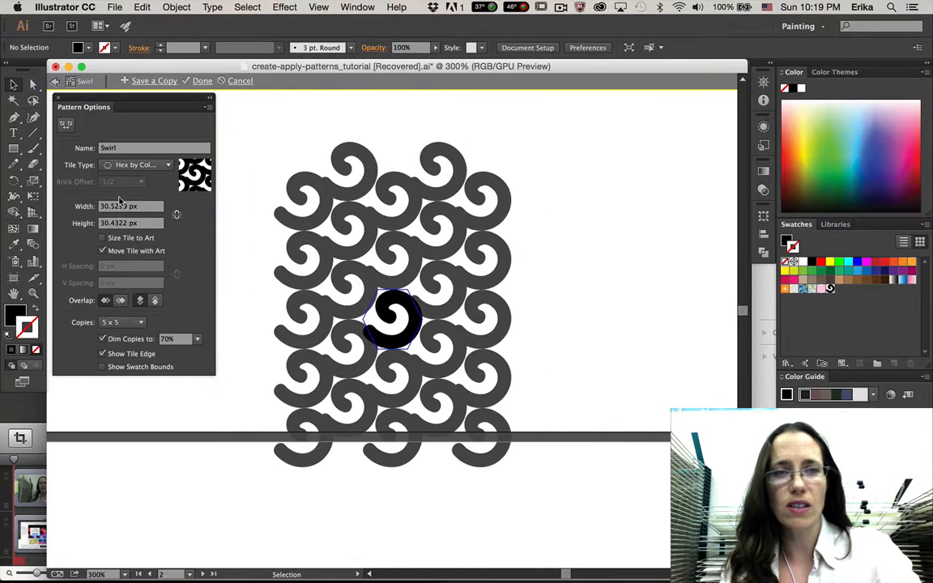
left_click(123, 166)
left_click(121, 235)
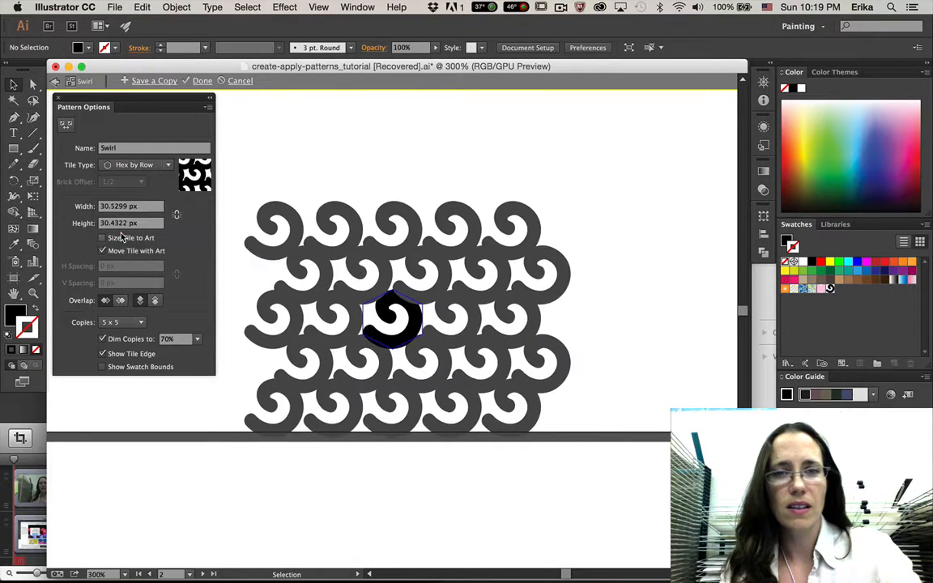
left_click(127, 166)
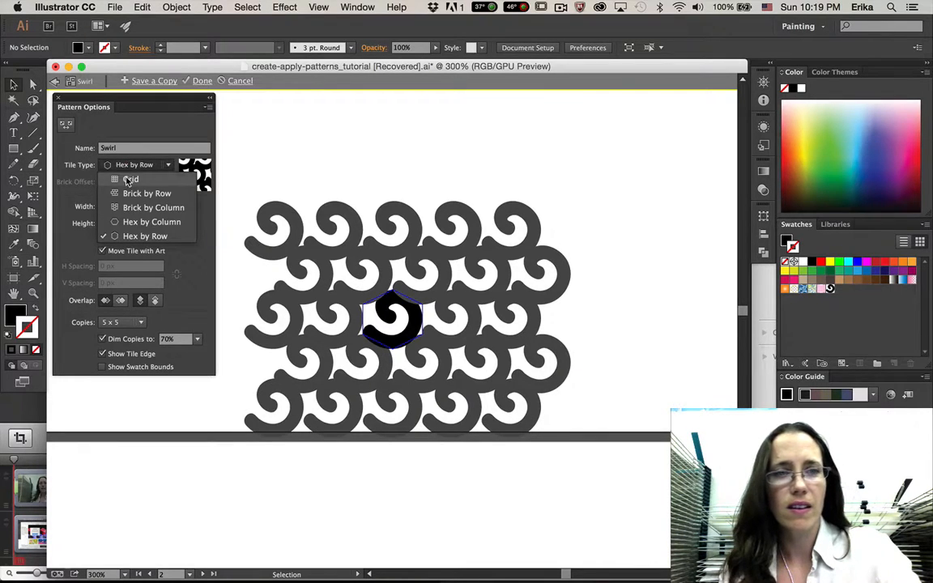
left_click(127, 193)
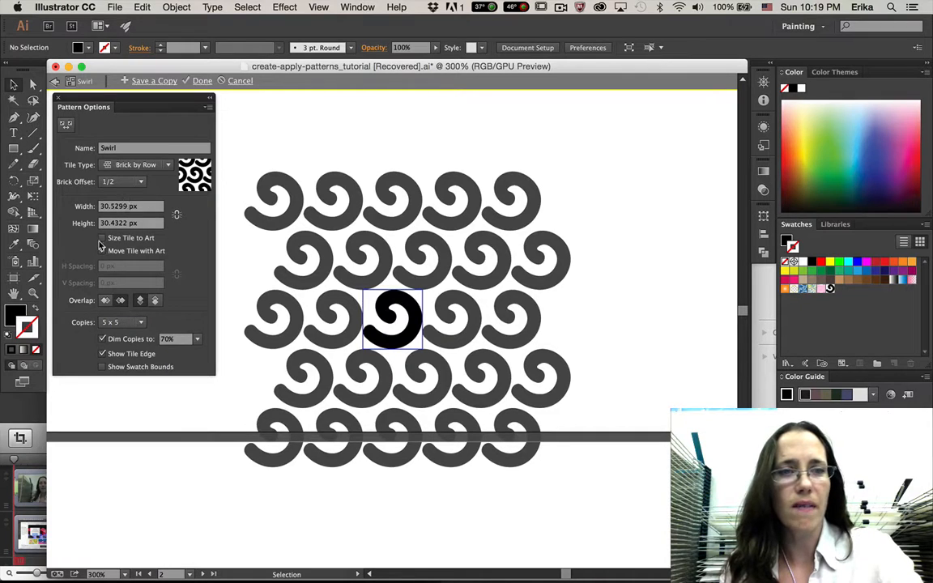
Step: Try a 1/4 brick offset on the Swirl pattern and set it back to 1/2
left_click(122, 181)
left_click(126, 198)
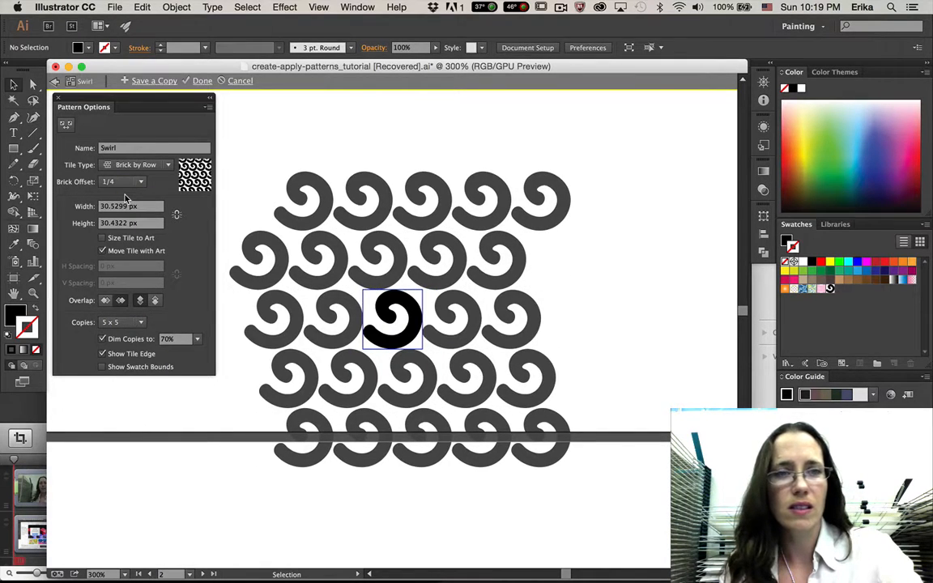
left_click(123, 183)
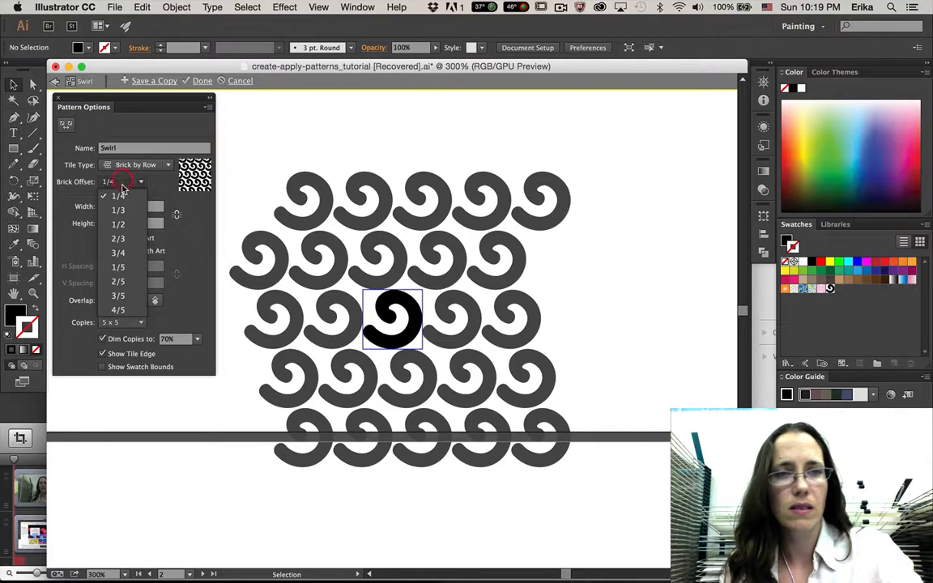
left_click(117, 223)
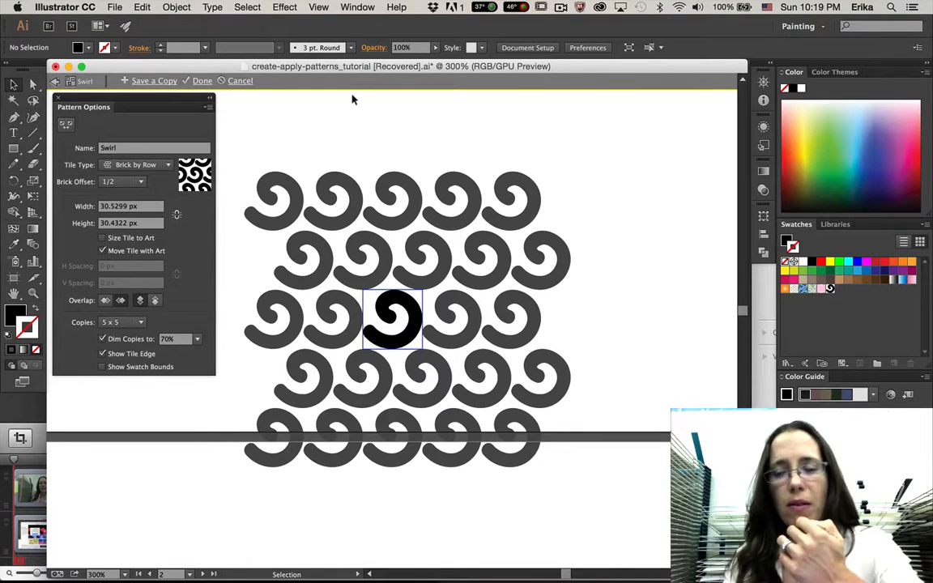
Step: Recolor the spiral in the pattern tile with a red fill and finish editing the Swirl pattern
left_click(399, 336)
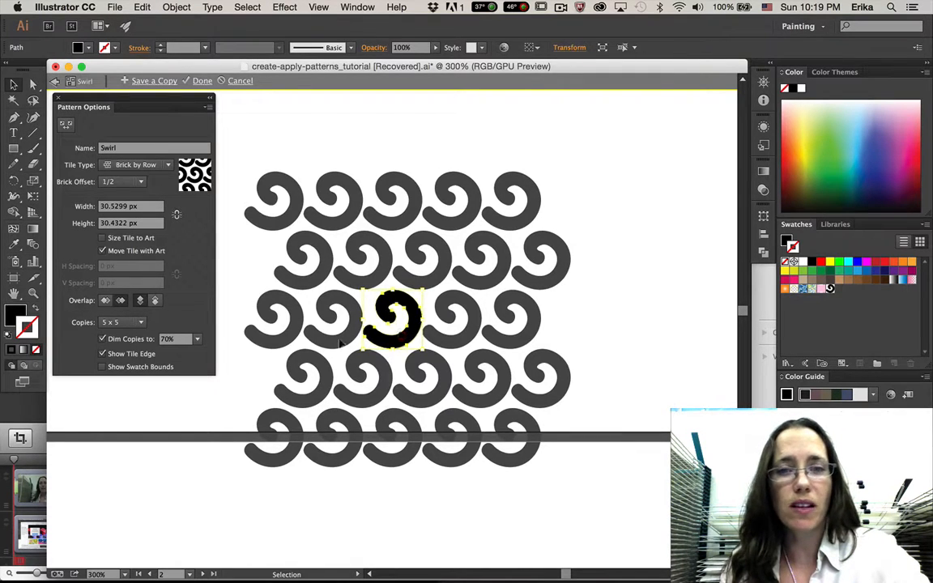
left_click(12, 318)
double_click(12, 319)
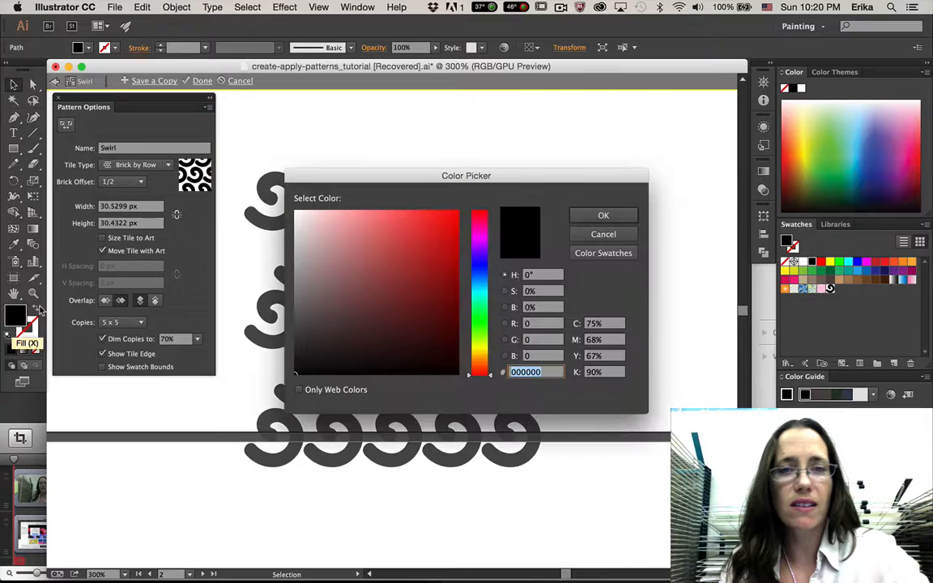
left_click(445, 235)
left_click(603, 217)
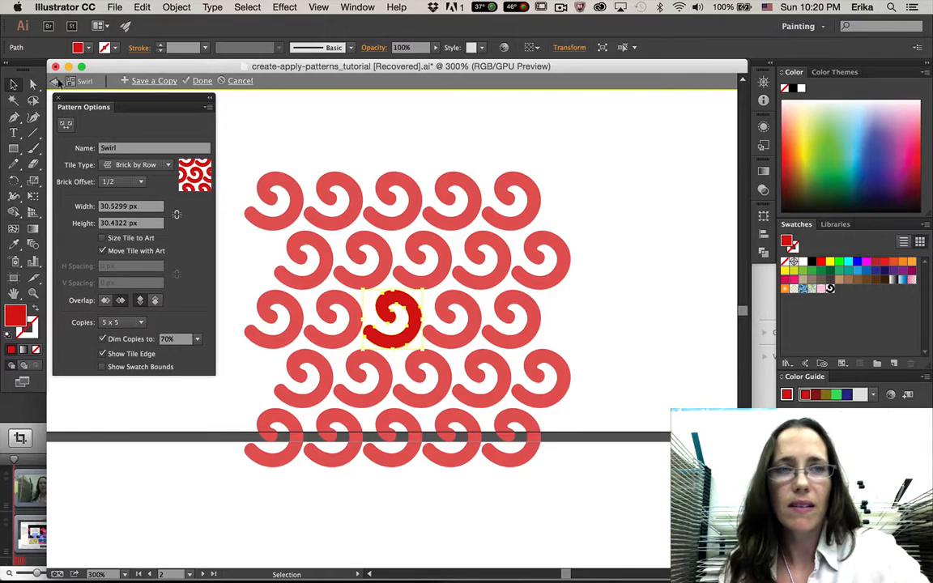
left_click(200, 81)
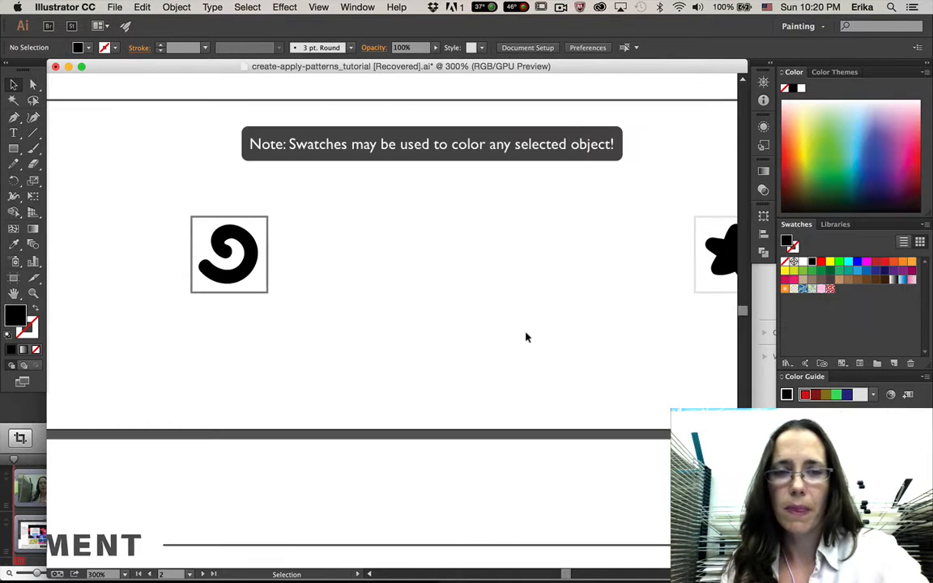
Step: Select the group of blue brush strokes in the Experiment section
key("super+minus")
key("super+minus")
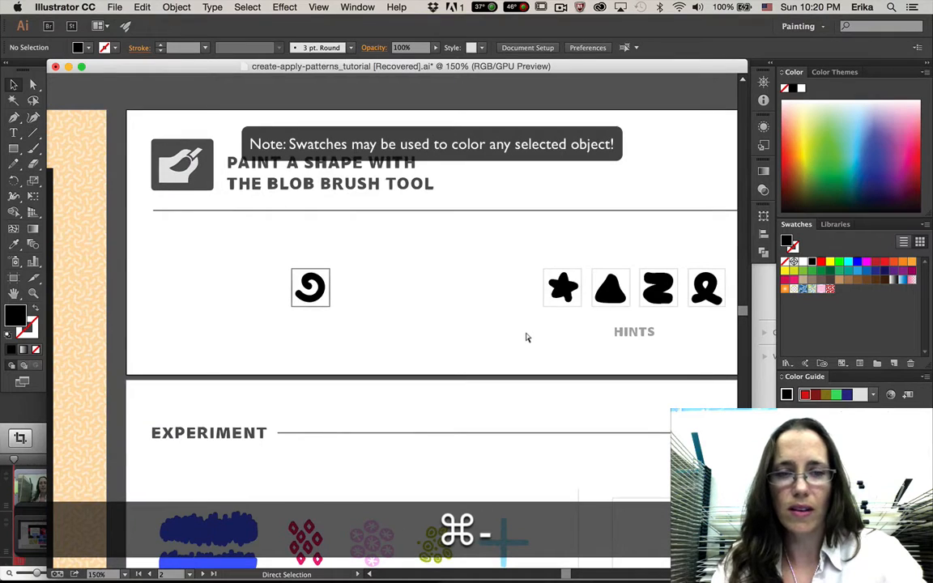
key("super+minus")
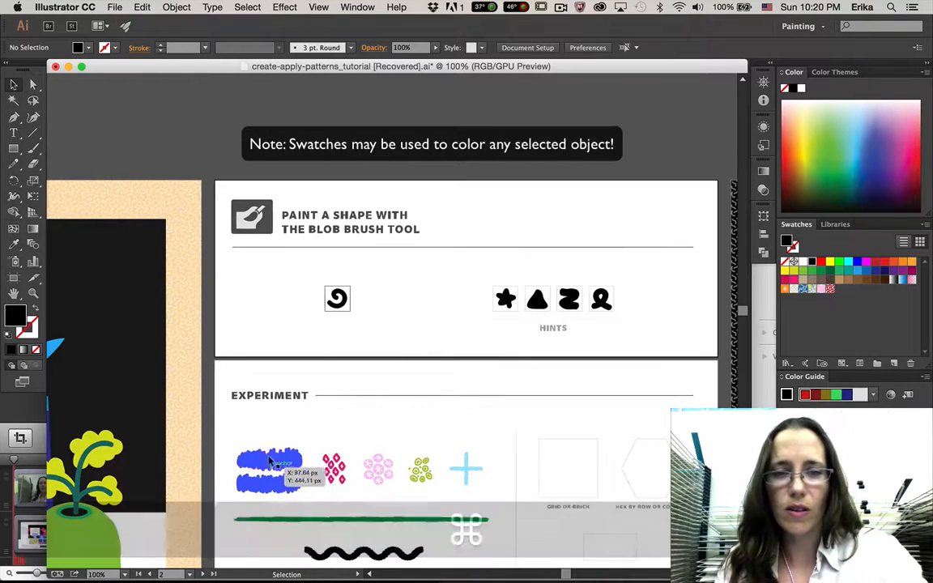
left_click(272, 460)
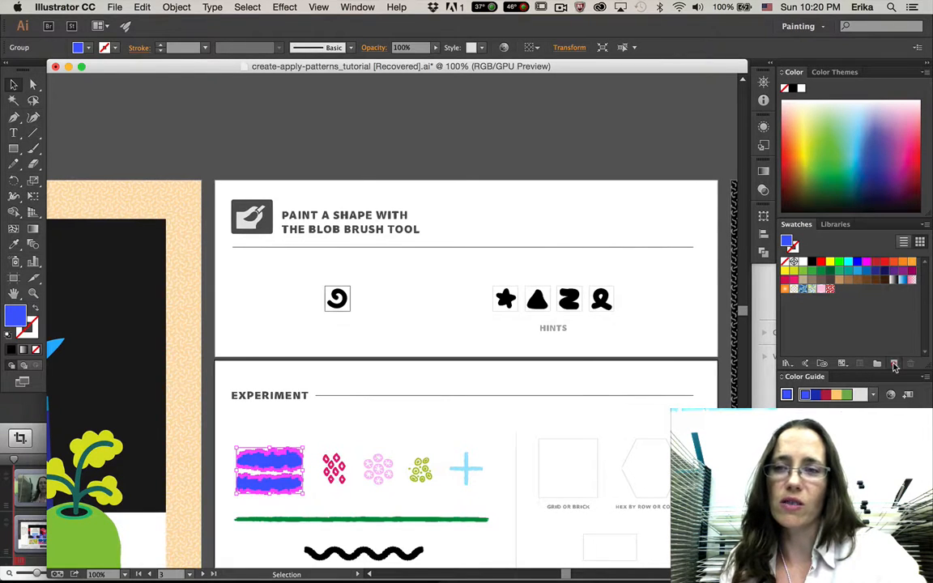
left_click(893, 364)
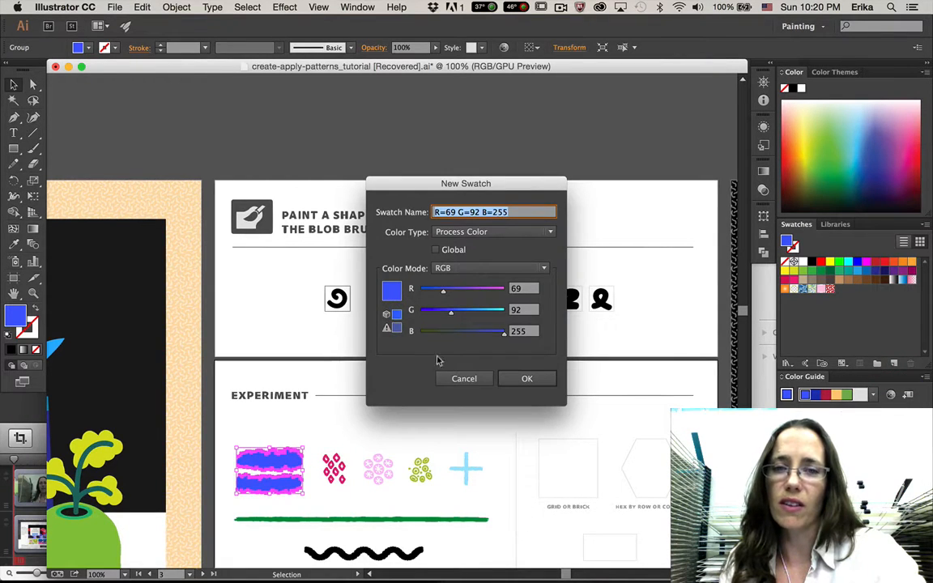
left_click(452, 378)
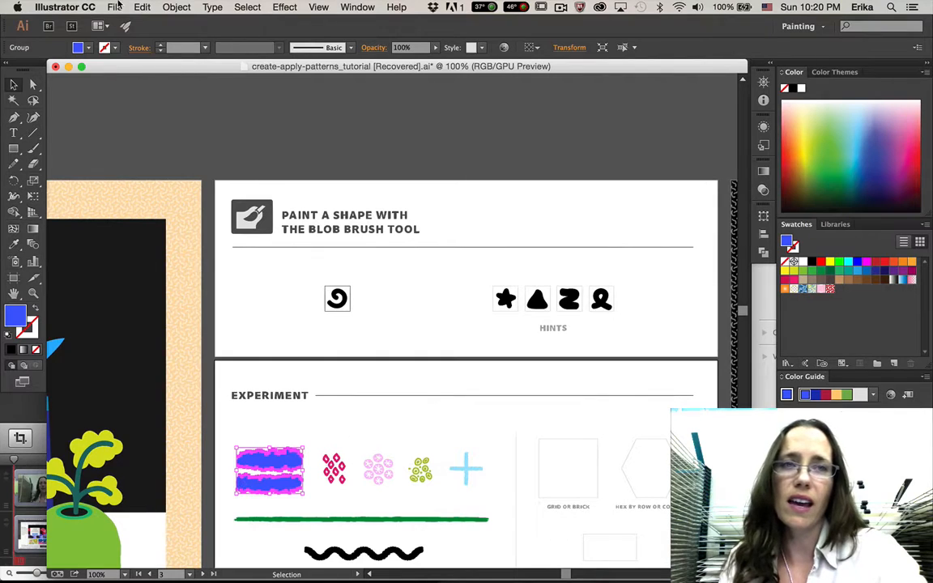
left_click(166, 8)
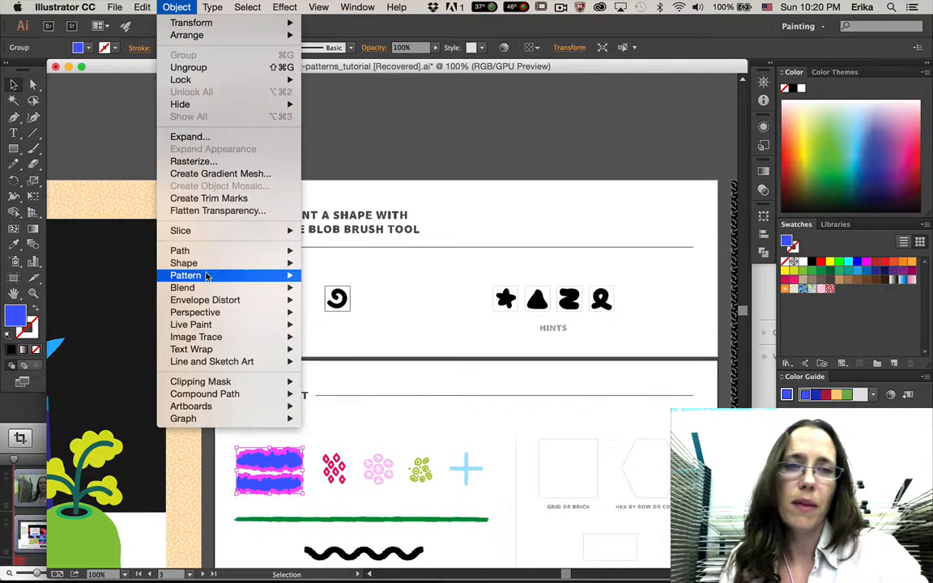
mouse_move(295, 278)
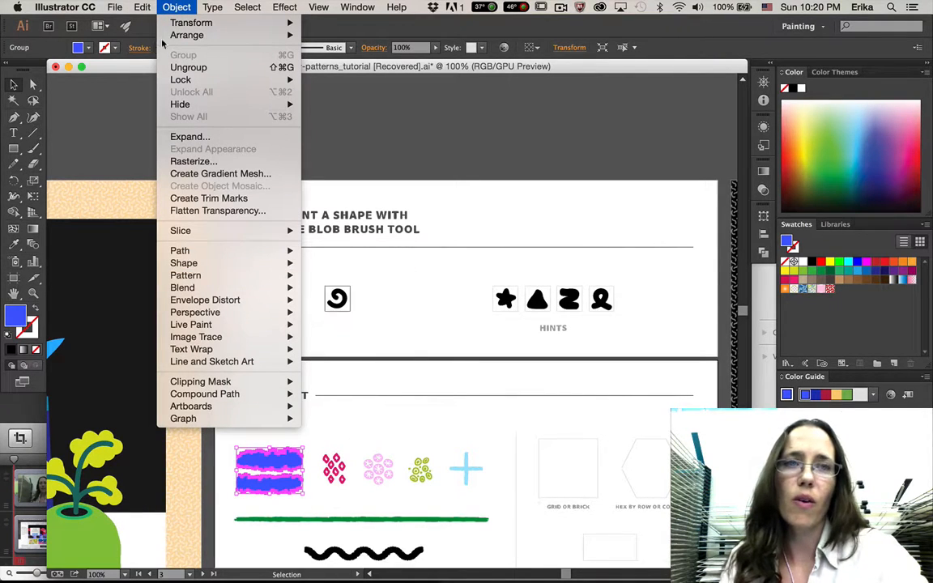
left_click(173, 7)
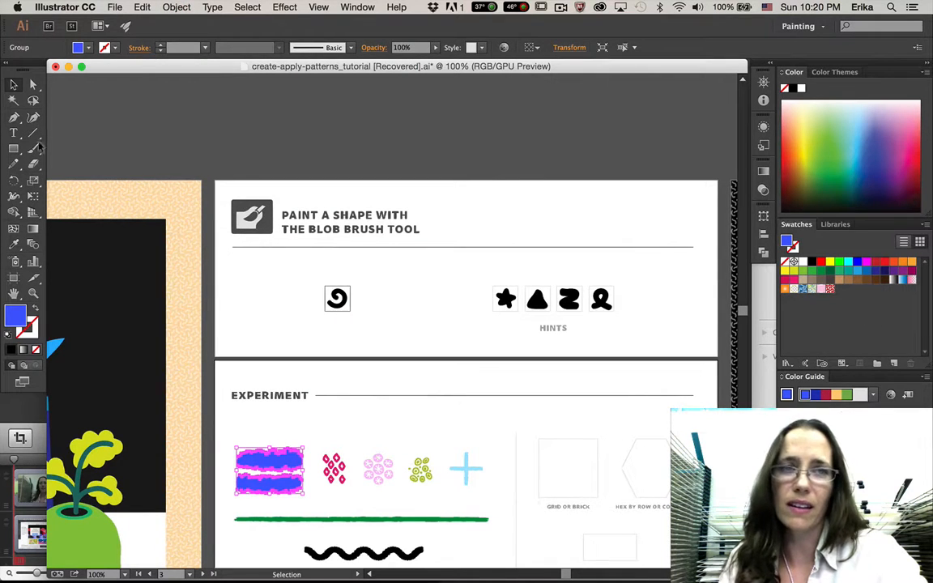
Step: Make a pattern from the blue brush strokes with the default Grid tile and finish editing it
left_click(168, 7)
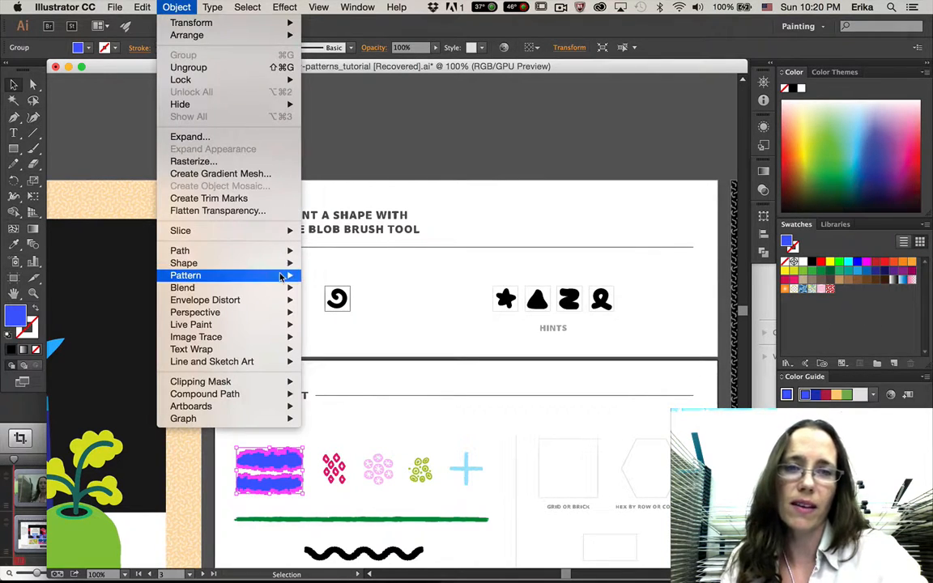
mouse_move(279, 276)
left_click(324, 276)
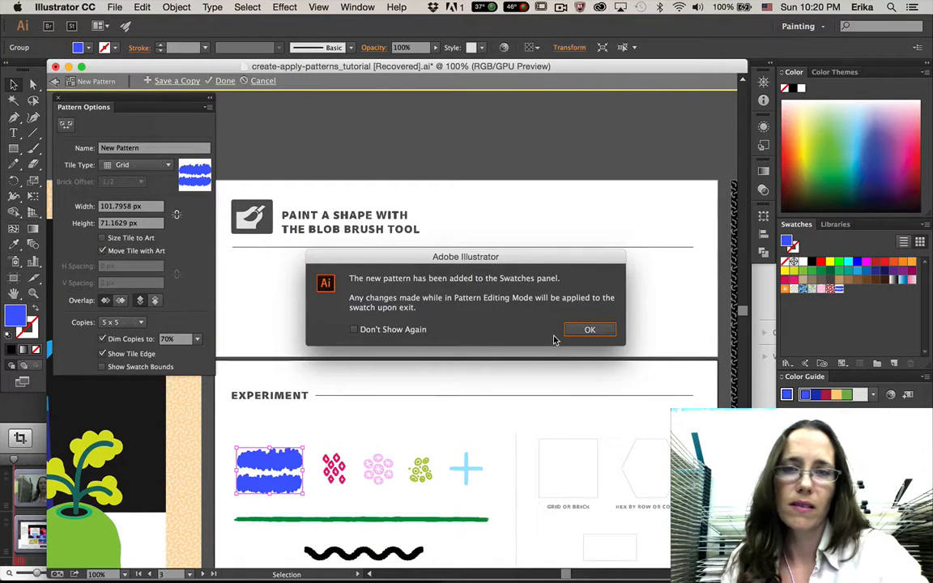
left_click(574, 333)
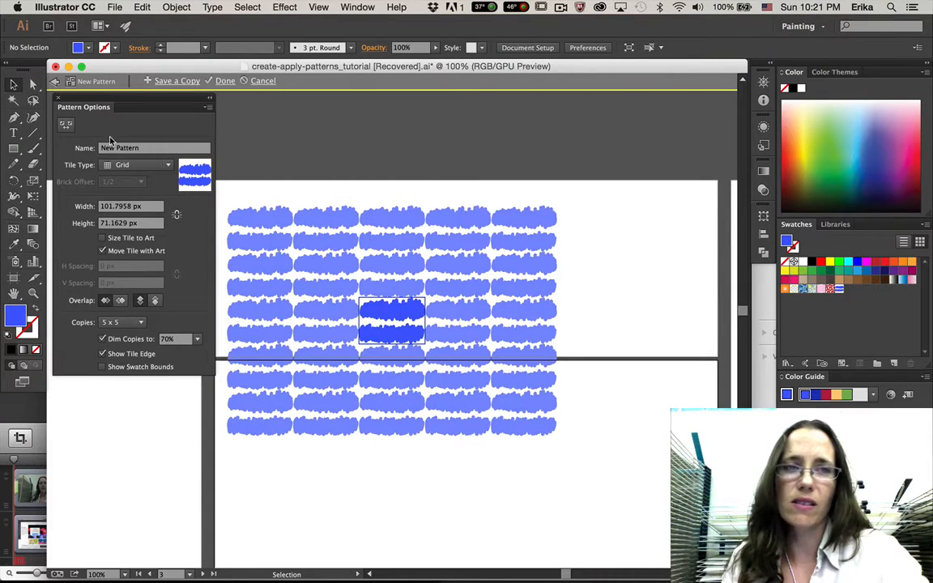
left_click(58, 101)
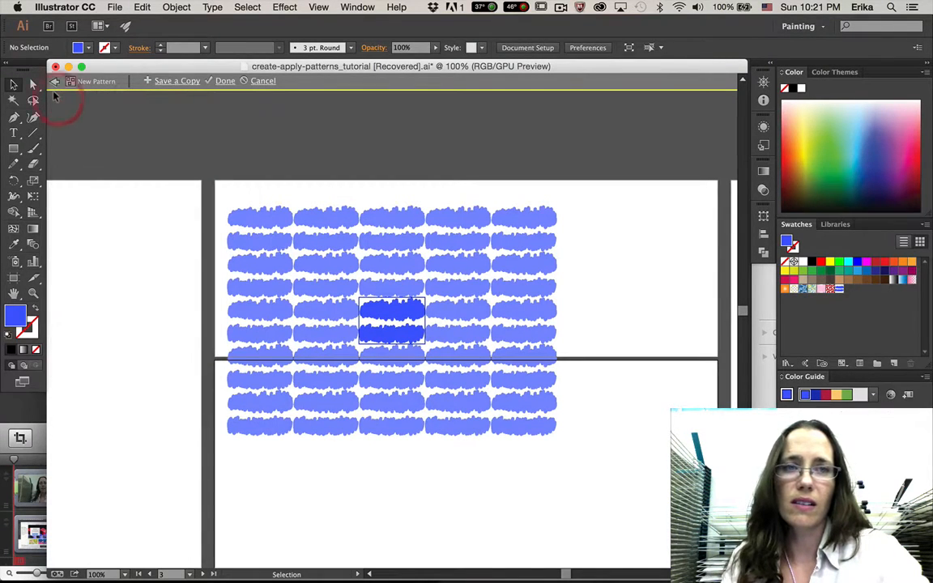
left_click(222, 81)
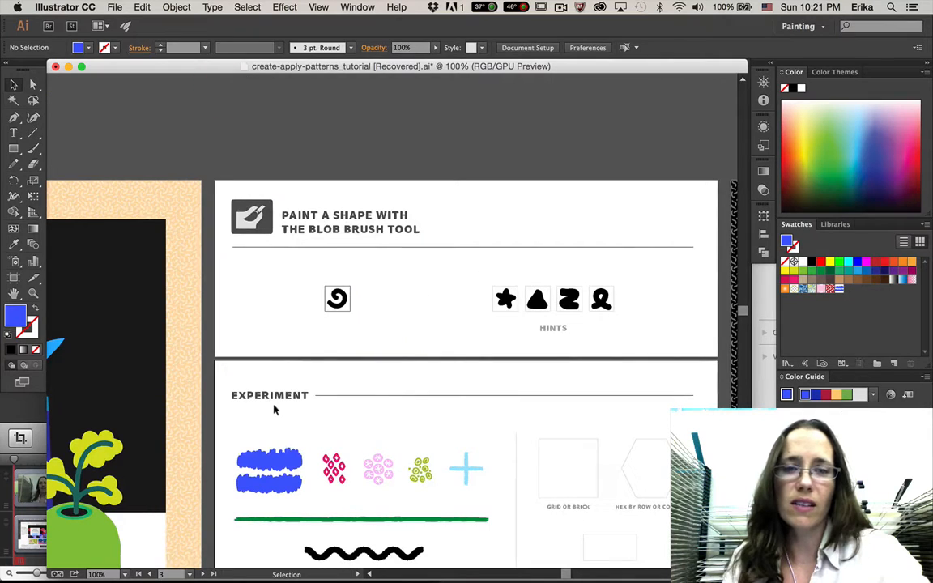
Step: Make a pattern from the magenta diamonds group, keep the Grid tile type and finish editing it
left_click(333, 468)
left_click(175, 7)
mouse_move(187, 390)
left_click(325, 273)
left_click(589, 330)
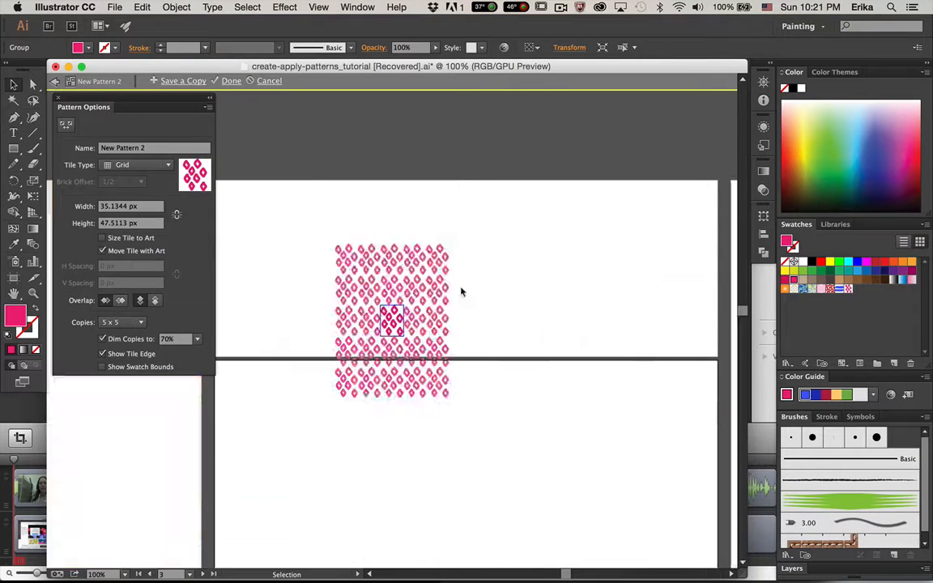
left_click(231, 81)
Step: Make a pattern from the pink circles group with the default options and finish editing it
left_click(374, 476)
left_click(177, 7)
mouse_move(242, 277)
left_click(325, 275)
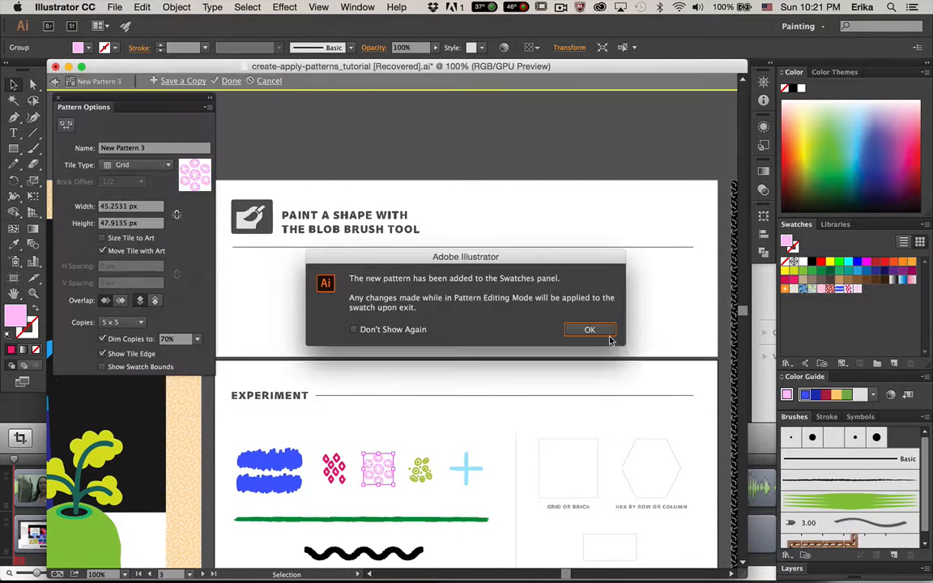
left_click(589, 329)
left_click(231, 83)
Step: Make a pattern from the lime green circles group with the default options and finish editing it
left_click(419, 470)
left_click(177, 7)
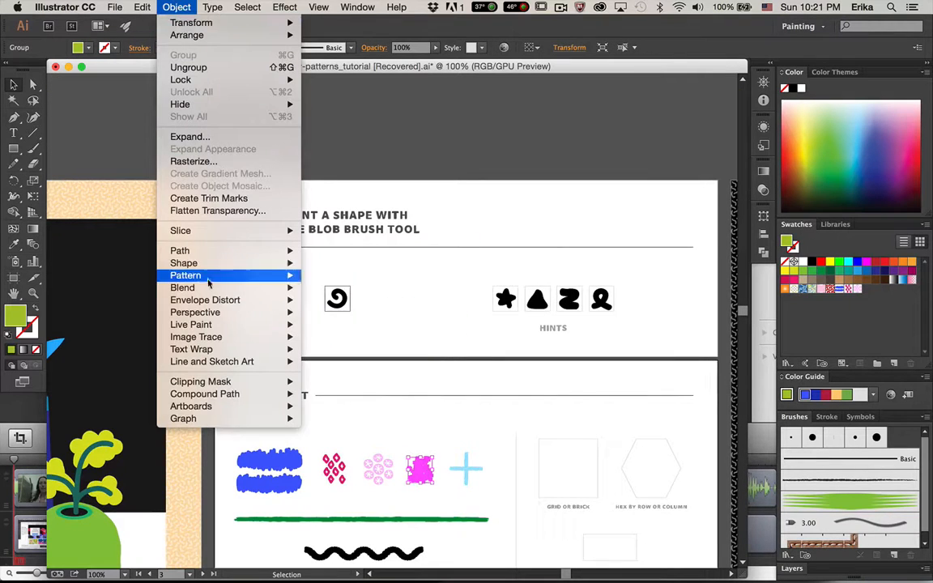
mouse_move(243, 275)
left_click(326, 275)
left_click(589, 329)
left_click(231, 81)
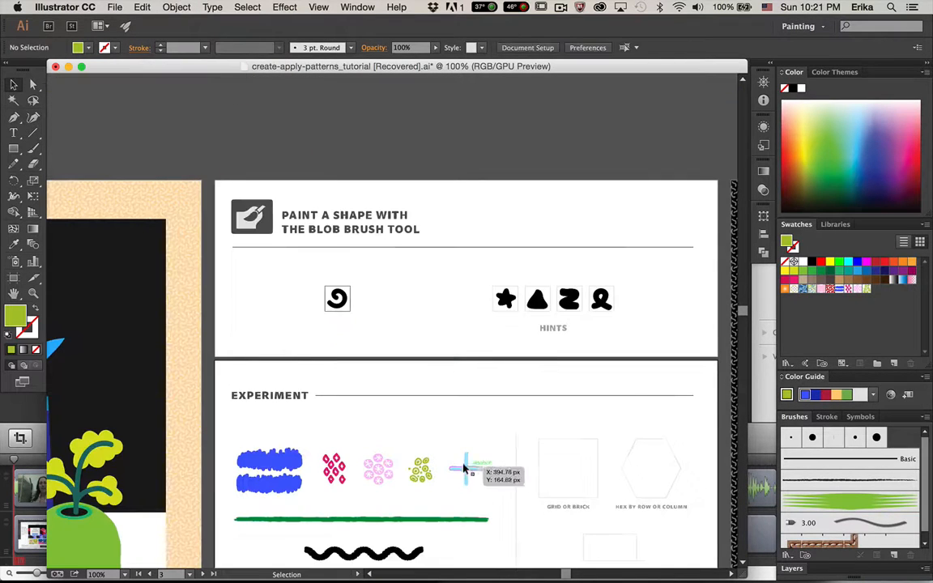
Step: Make a pattern from the light blue cross, keep the Grid tile type and finish editing it
left_click(462, 466)
left_click(177, 7)
left_click(327, 272)
left_click(596, 330)
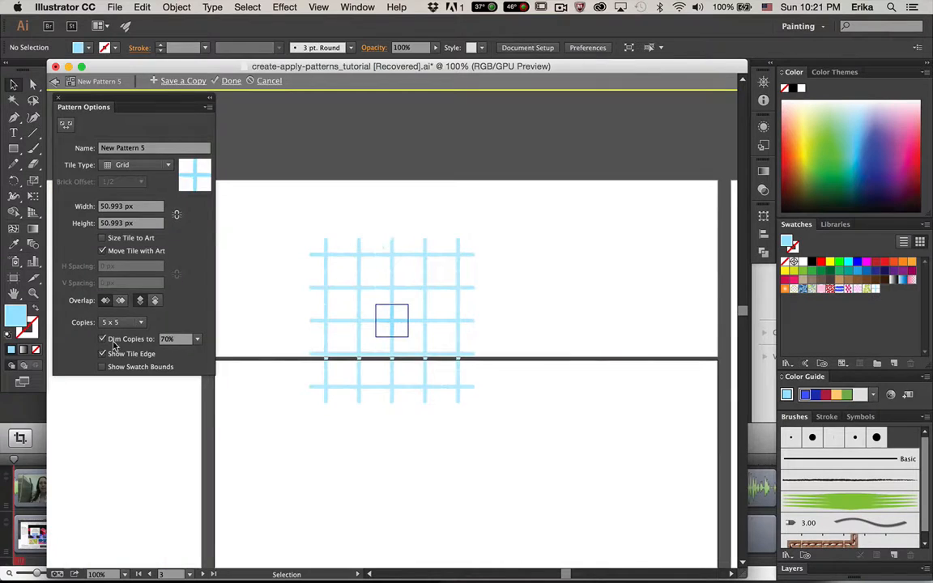
left_click(230, 81)
Step: Make a pattern from the black wavy line with the default options and finish editing it
left_click(383, 480)
left_click(176, 7)
mouse_move(243, 275)
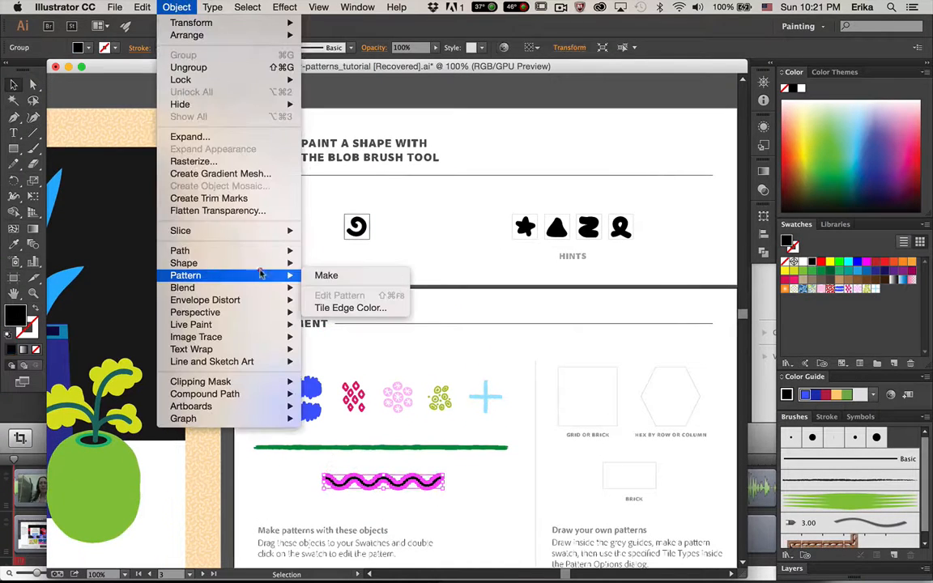
left_click(324, 272)
left_click(231, 81)
Step: Make a pattern from the long dark green line with the default options and finish editing it
left_click(380, 446)
left_click(176, 8)
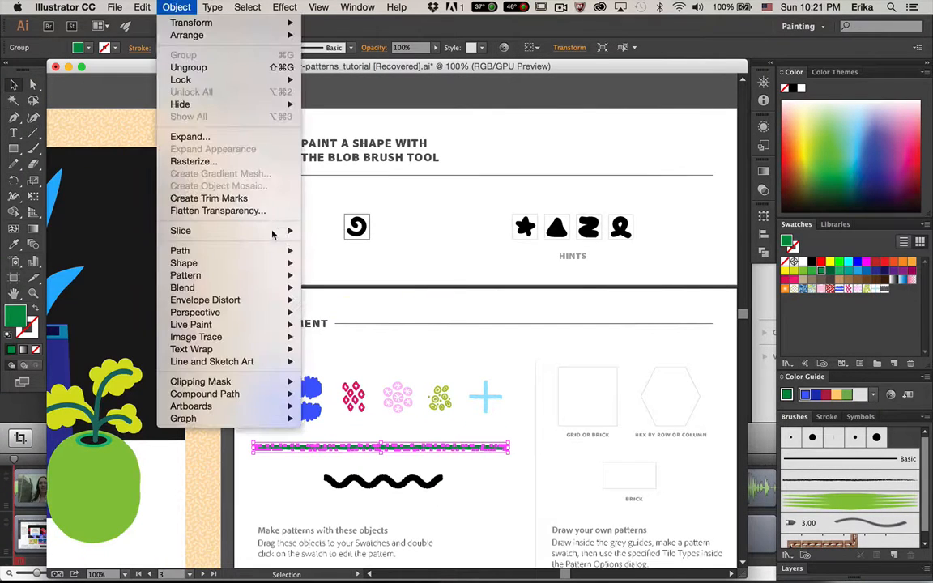
left_click(324, 272)
left_click(229, 82)
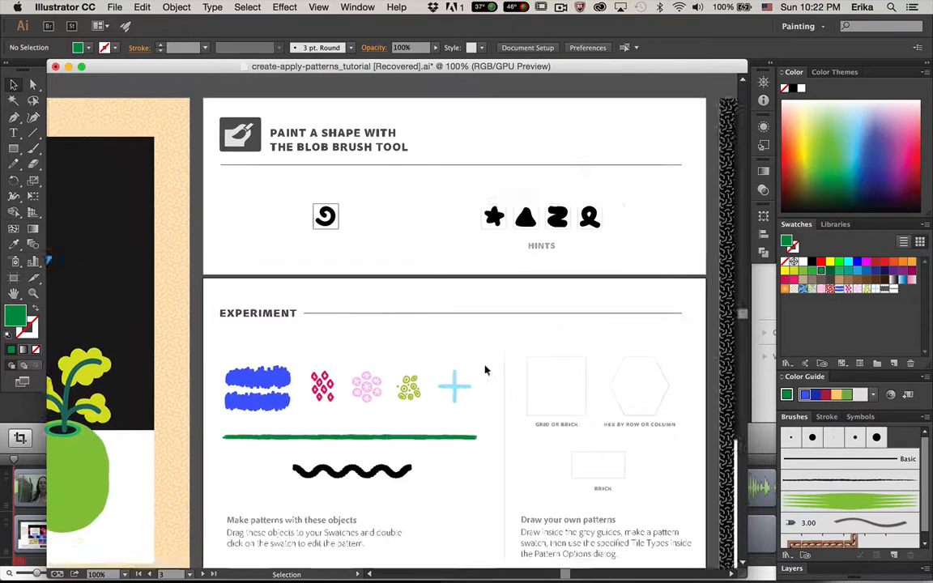
Step: Swap the crimson fill onto the stroke and choose the Blob Brush for painting inside the grey pattern guides
scroll(485, 370, "right", 3)
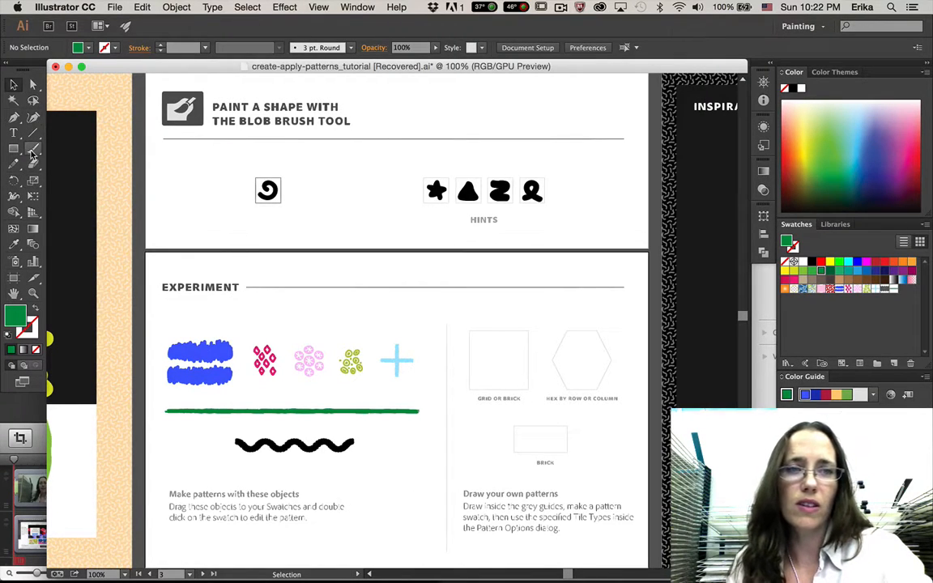
left_click_drag(33, 150, 50, 162)
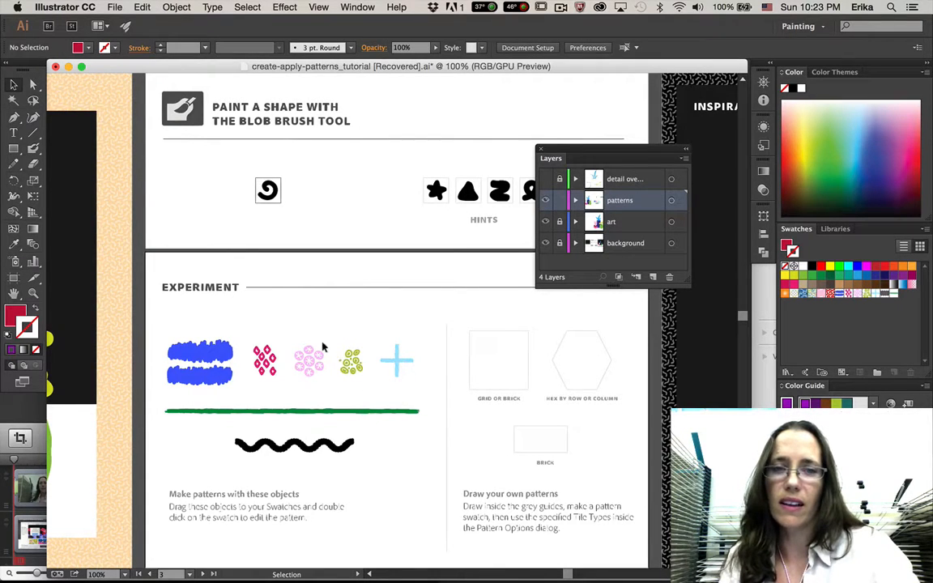
key("super+equal")
key("super+equal")
key("super+equal")
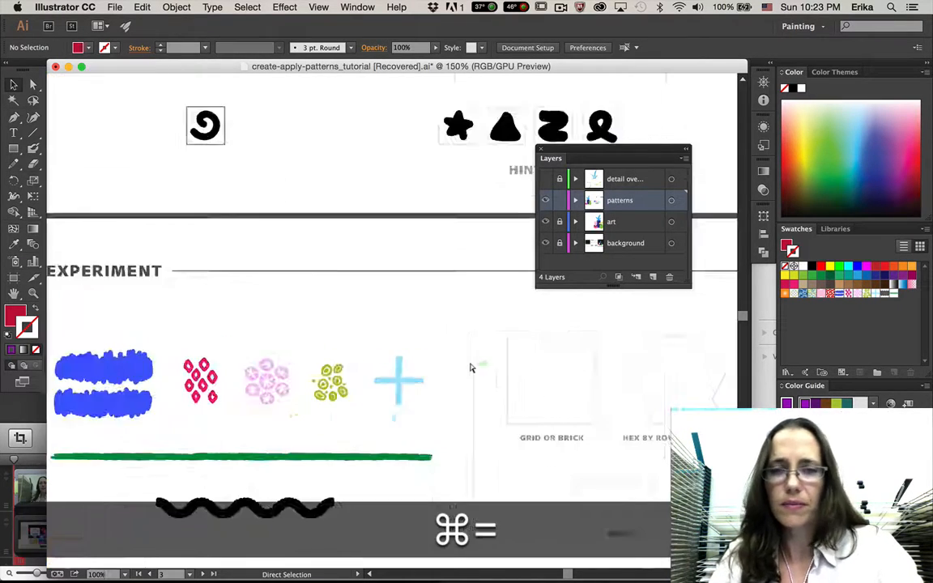
scroll(469, 369, "down", 10)
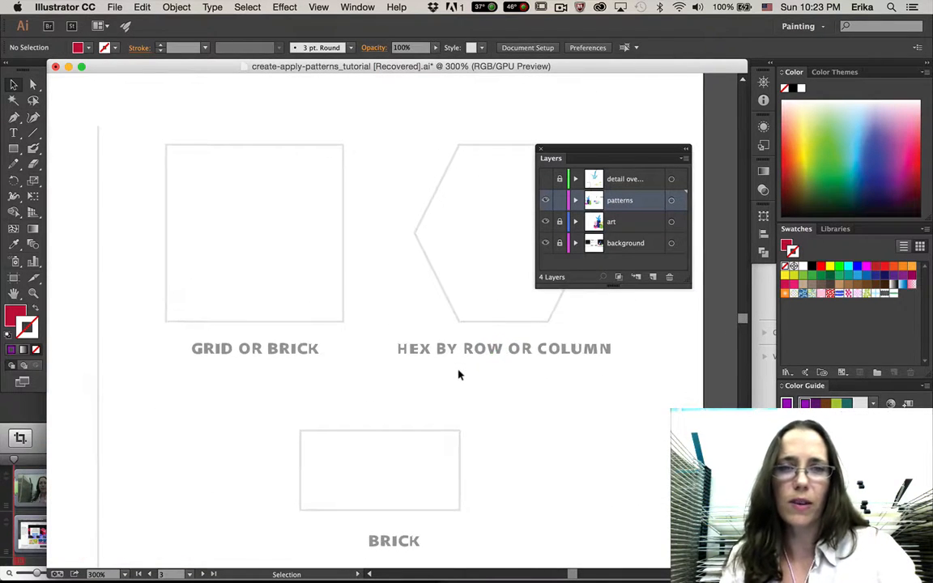
left_click(34, 308)
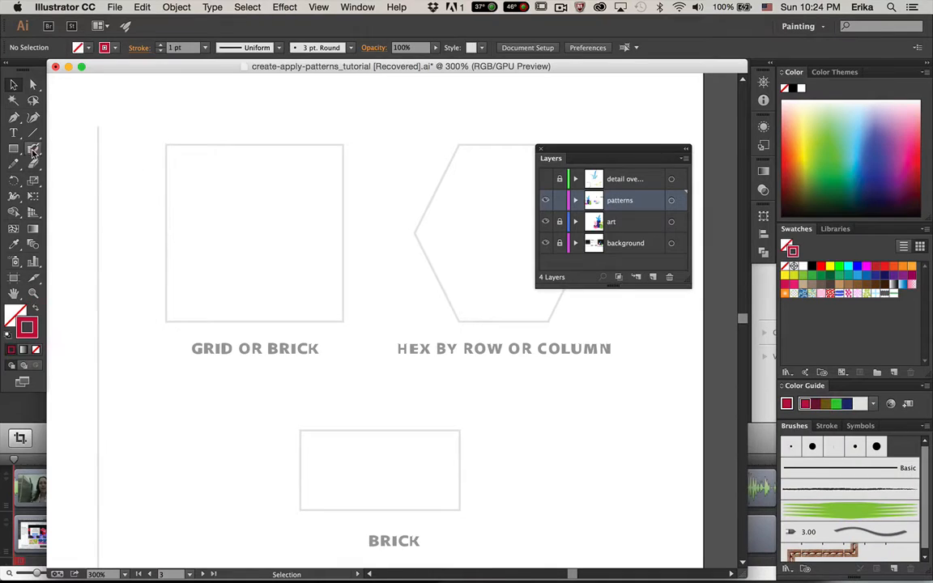
left_click(33, 148)
Step: Paint crimson swirls of varying sizes with the Blob Brush until they fill the Grid or Brick square guide
mouse_move(182, 158)
left_mouse_down()
mouse_move(235, 223)
mouse_move(215, 212)
left_mouse_up()
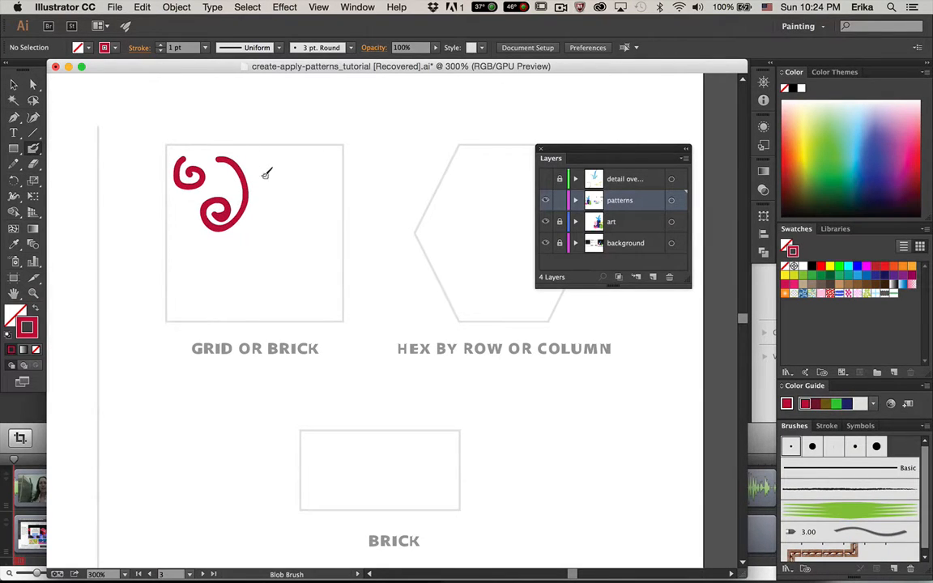
mouse_move(265, 176)
left_mouse_down()
mouse_move(257, 170)
mouse_move(263, 198)
left_mouse_up()
mouse_move(321, 231)
left_mouse_down()
mouse_move(317, 175)
mouse_move(326, 180)
mouse_move(297, 187)
mouse_move(328, 215)
left_mouse_up()
key("super+z")
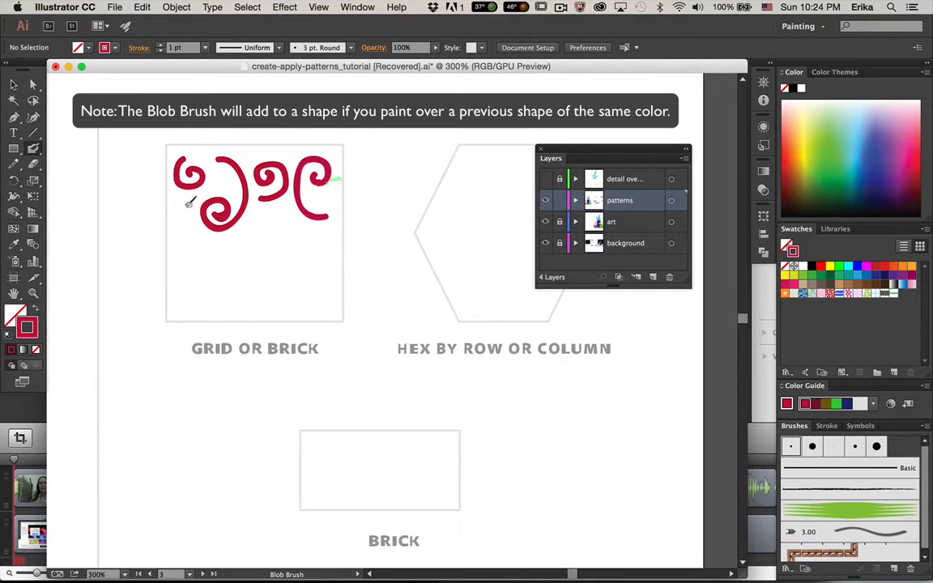
mouse_move(189, 202)
left_mouse_down()
mouse_move(183, 222)
mouse_move(263, 235)
mouse_move(245, 243)
mouse_move(308, 280)
mouse_move(263, 297)
left_mouse_up()
left_click_drag(188, 285, 194, 301)
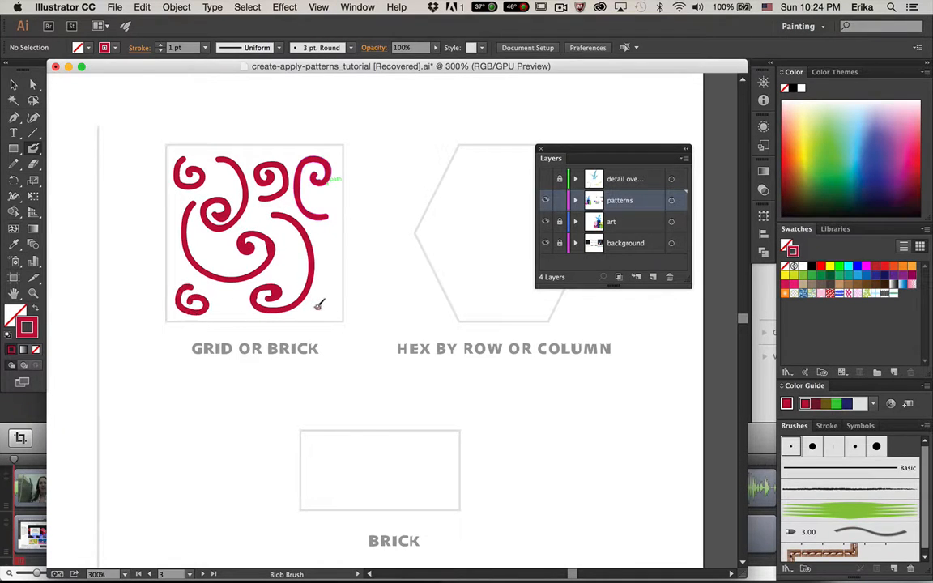
left_click_drag(319, 308, 324, 291)
left_click_drag(238, 304, 231, 300)
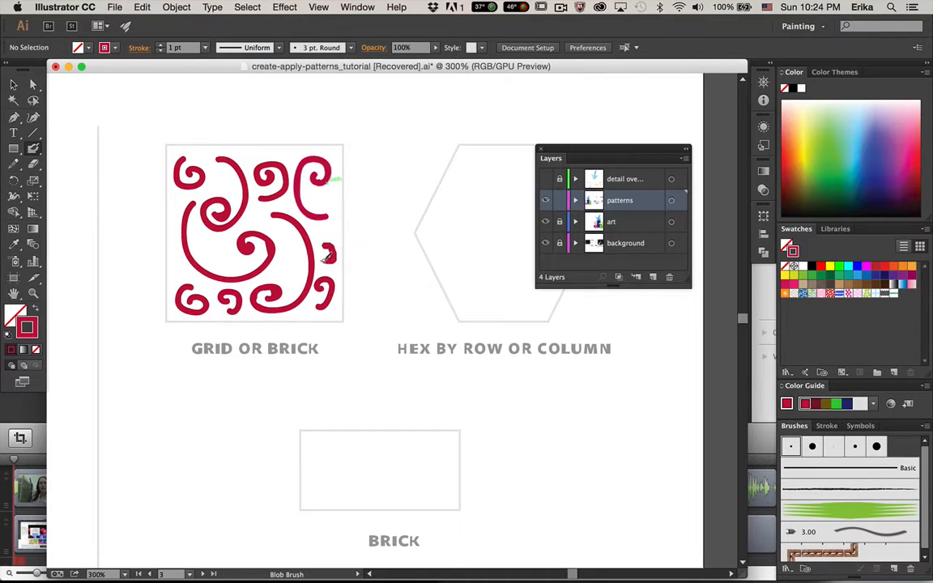
mouse_move(331, 243)
left_mouse_down()
mouse_move(322, 261)
mouse_move(289, 261)
left_mouse_up()
Step: Set the stroke color to green 0DBF0D and paint regular and mirrored letter E shapes inside the hexagon guide
double_click(31, 332)
left_click(478, 321)
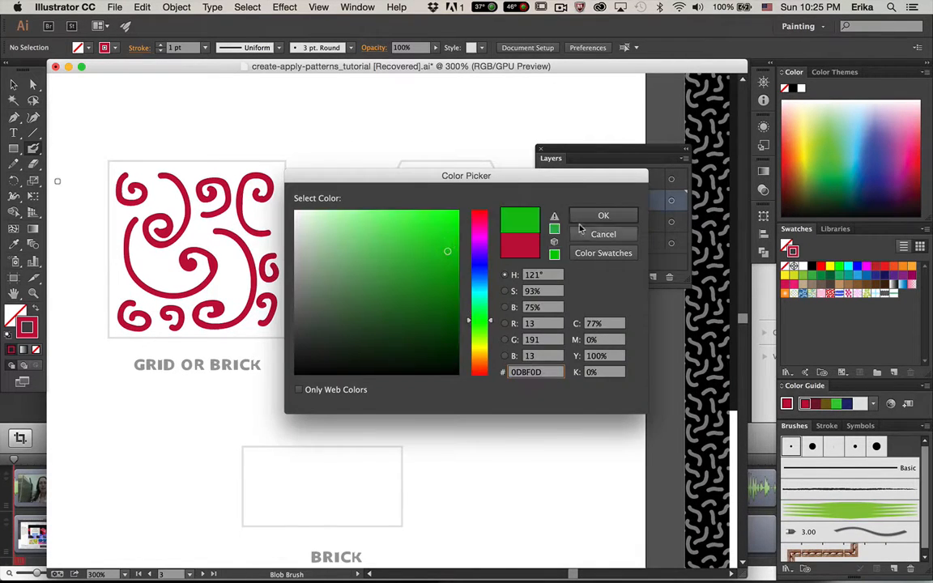
left_click(604, 215)
mouse_move(432, 186)
left_mouse_down()
mouse_move(409, 196)
mouse_move(422, 206)
mouse_move(419, 195)
mouse_move(378, 247)
mouse_move(409, 249)
left_mouse_up()
left_click_drag(379, 234, 408, 232)
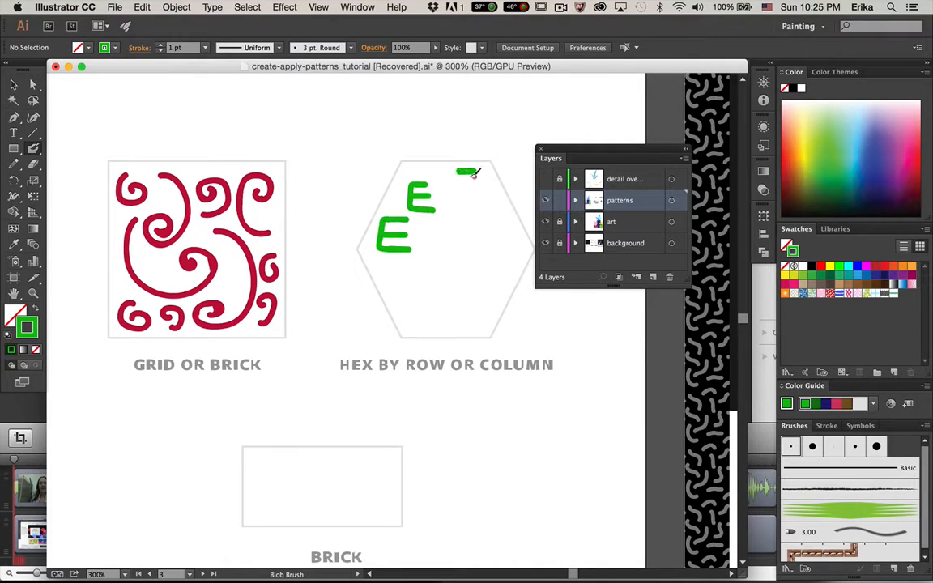
left_click_drag(476, 173, 455, 208)
left_click_drag(476, 189, 458, 189)
mouse_move(421, 236)
left_mouse_down()
mouse_move(447, 277)
mouse_move(420, 286)
left_mouse_up()
left_click_drag(453, 258, 426, 258)
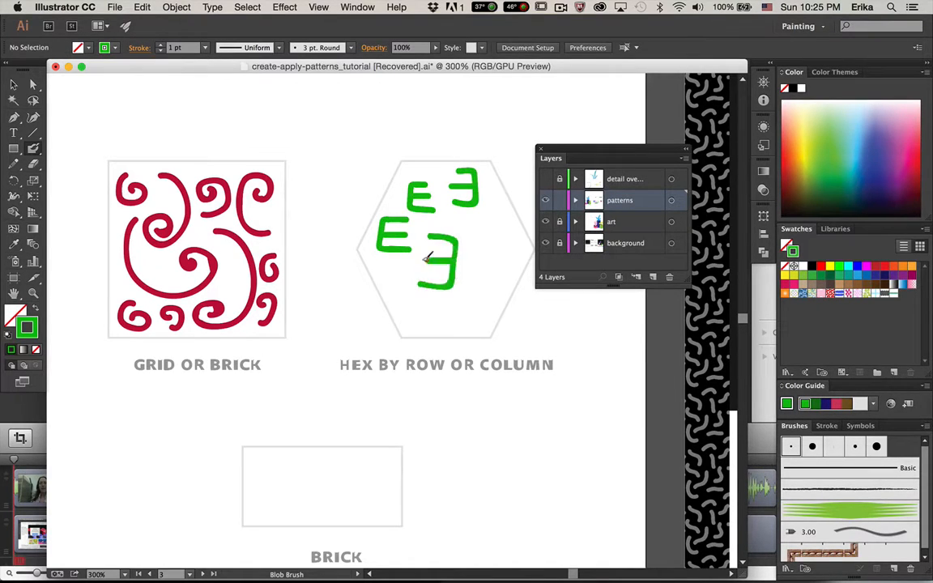
mouse_move(478, 305)
left_mouse_down()
mouse_move(481, 325)
mouse_move(457, 315)
left_mouse_up()
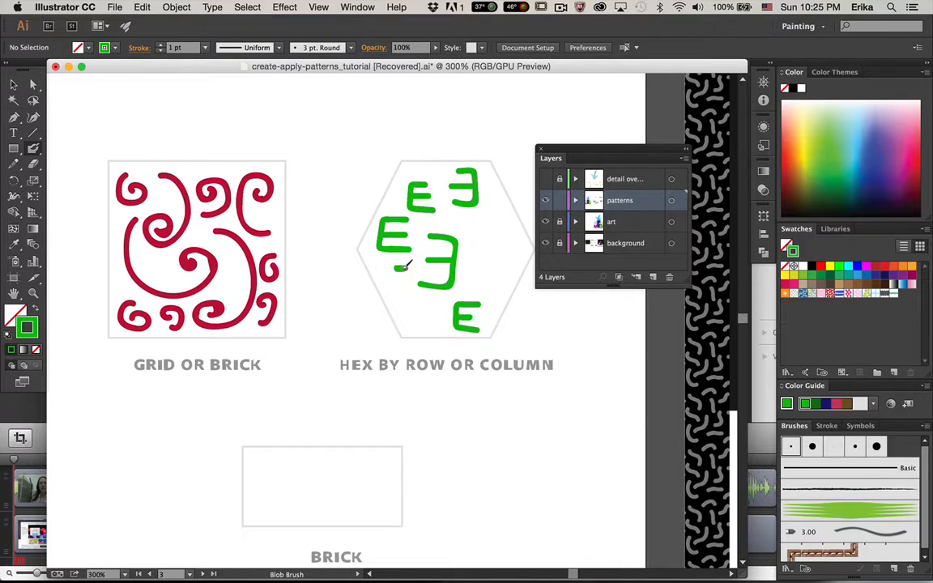
left_click_drag(404, 264, 391, 302)
mouse_move(502, 219)
left_mouse_down()
mouse_move(475, 219)
mouse_move(503, 262)
mouse_move(498, 241)
mouse_move(520, 247)
mouse_move(481, 288)
mouse_move(488, 280)
left_mouse_up()
mouse_move(438, 304)
left_mouse_down()
mouse_move(425, 327)
mouse_move(435, 315)
left_mouse_up()
Step: Delete the stray green shape near the right edge of the hexagon guide
left_click(14, 85)
left_click(512, 253)
key("Delete")
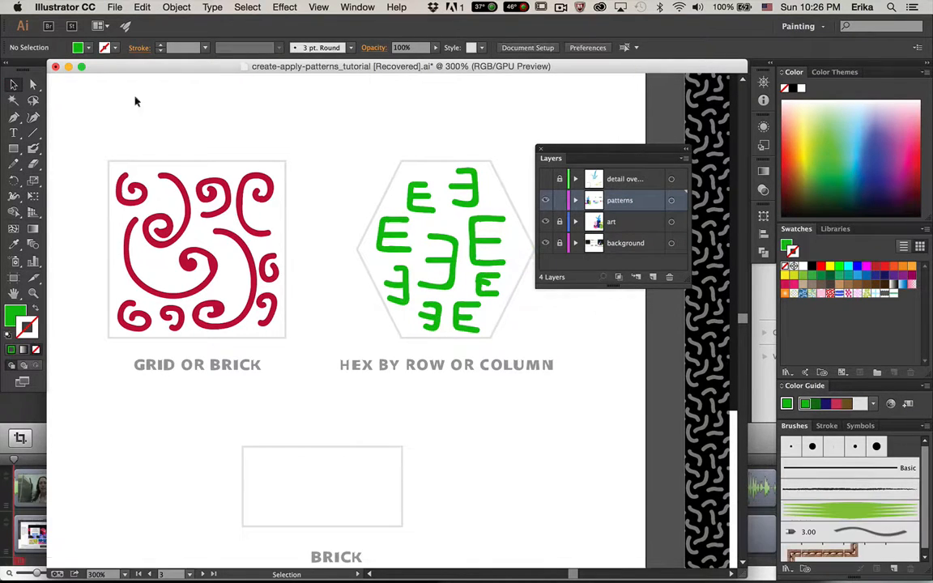
Step: Paint a small mirrored E with the Blob Brush at the right corner of the hexagon guide
key("shift+b")
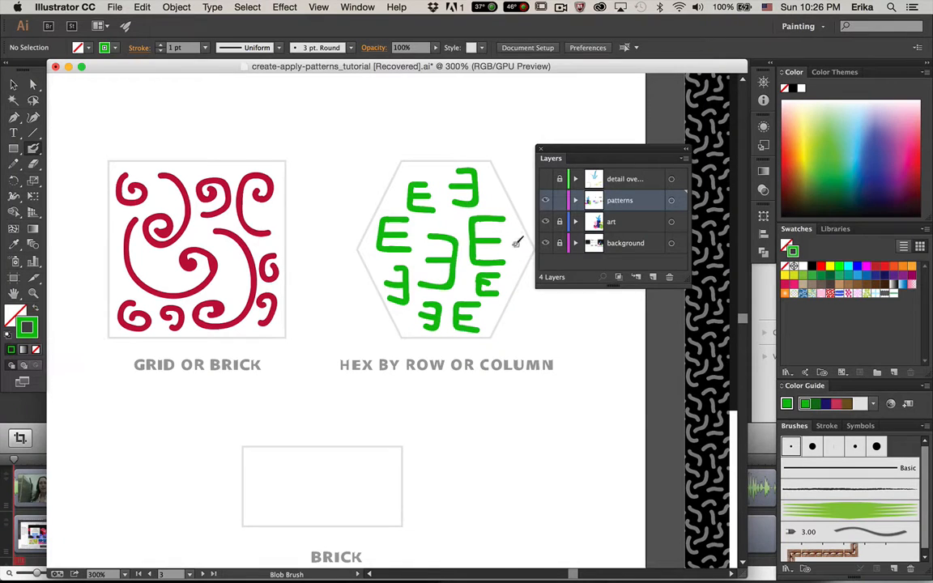
left_click_drag(523, 243, 525, 244)
Step: Set the stroke color to blue 0F66BC and paint two wavy lines across the Brick rectangle guide
left_click_drag(378, 302, 423, 156)
double_click(28, 326)
left_click_drag(492, 319, 492, 278)
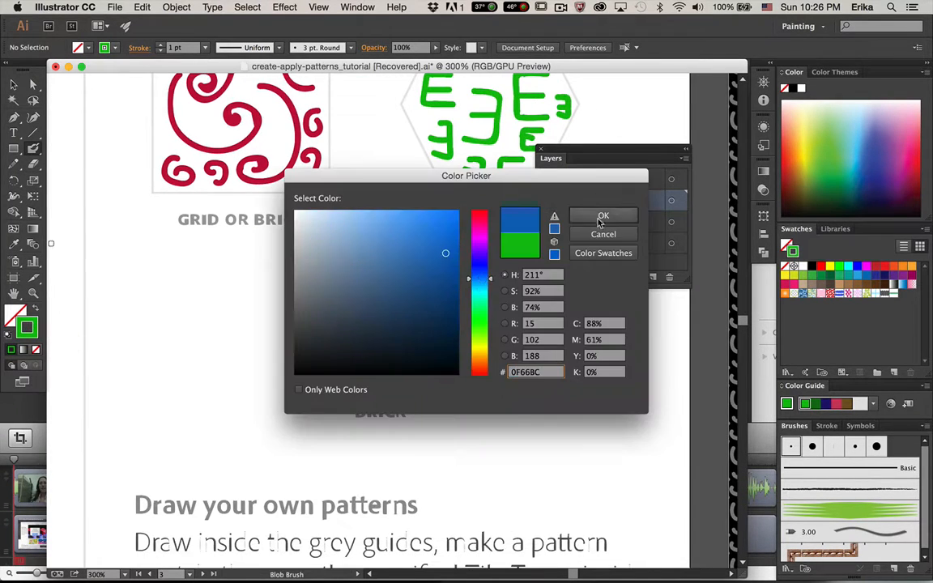
left_click(602, 219)
mouse_move(293, 326)
left_mouse_down()
mouse_move(371, 316)
mouse_move(443, 322)
left_mouse_up()
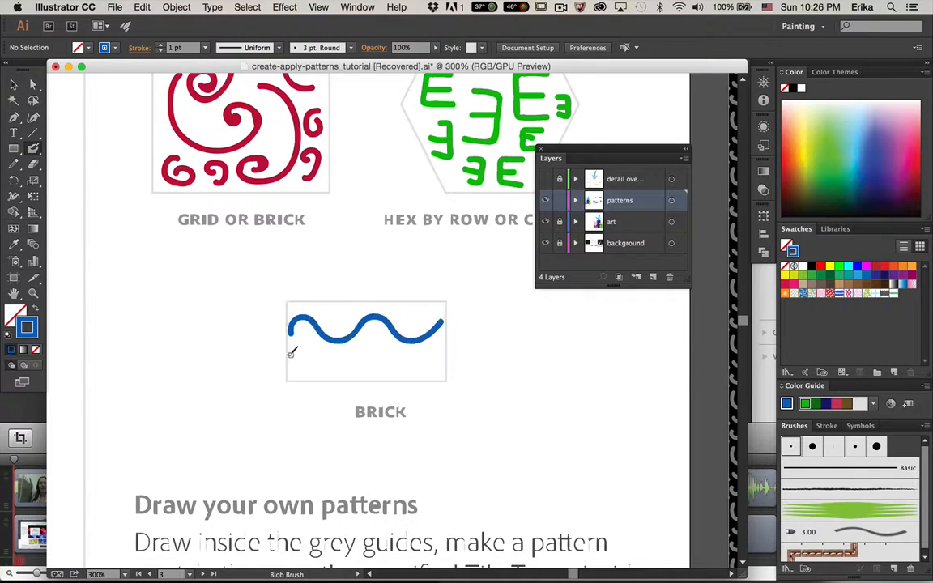
mouse_move(291, 353)
left_mouse_down()
mouse_move(371, 364)
mouse_move(407, 354)
mouse_move(446, 366)
left_mouse_up()
Step: Make a pattern swatch from the crimson swirls in the square guide, using the Grid tile type
scroll(181, 393, "down", 1)
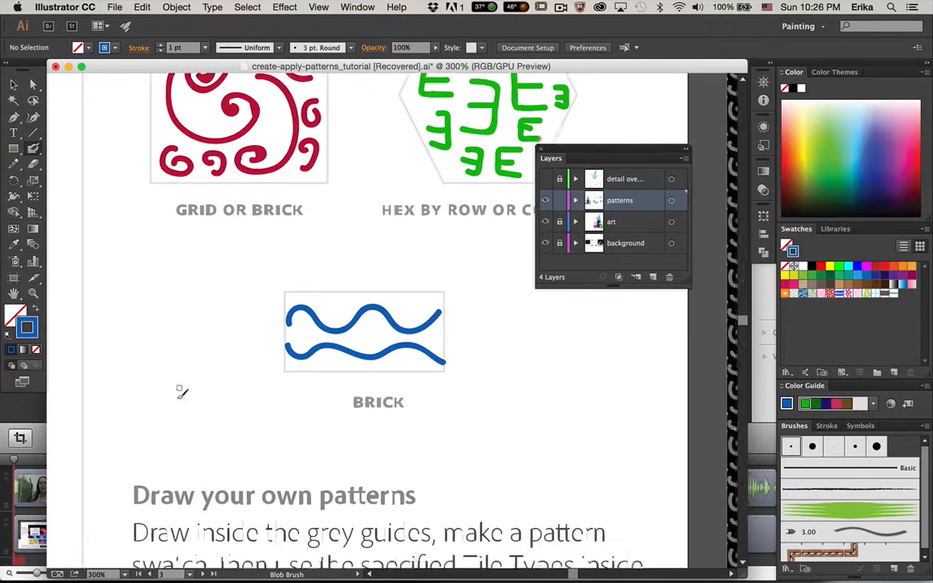
scroll(181, 392, "up", 8)
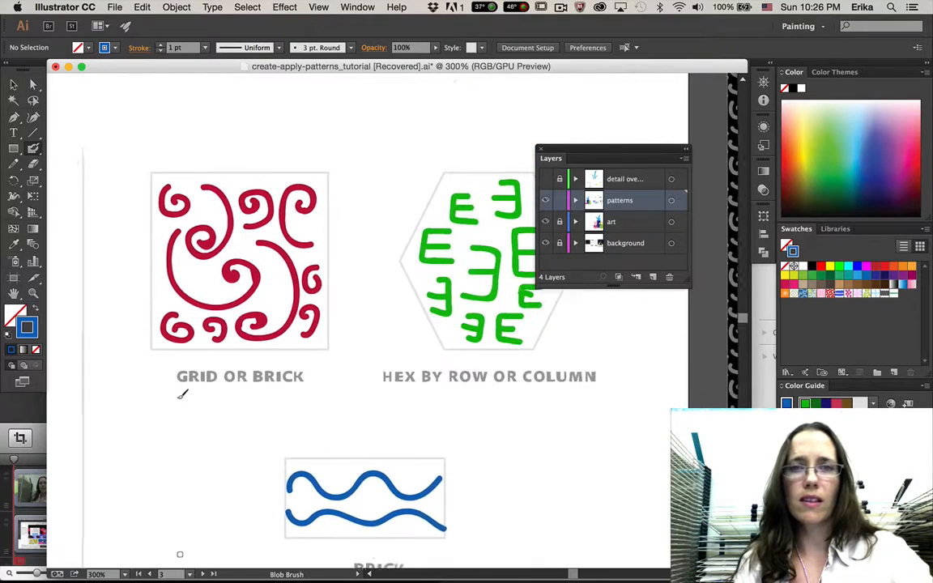
key("v")
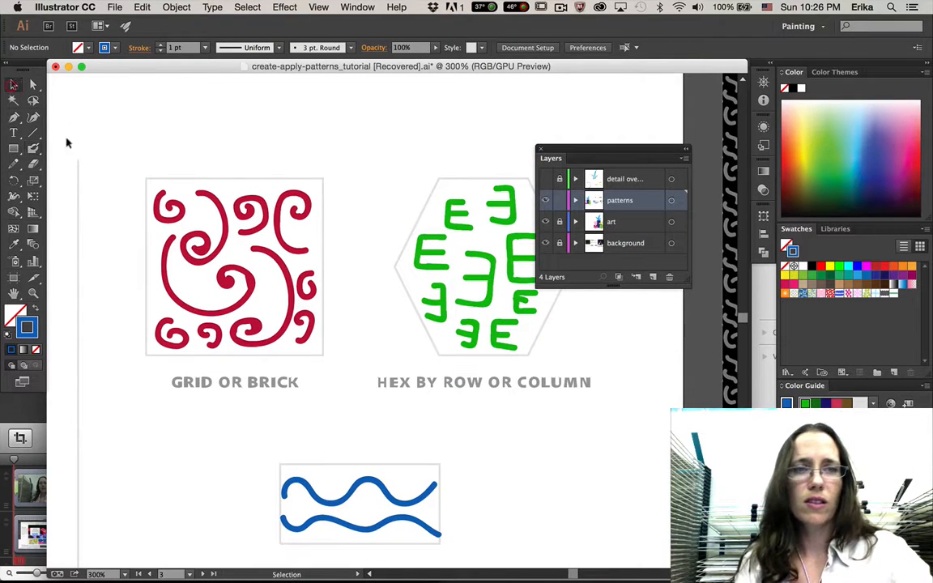
left_click_drag(154, 181, 310, 346)
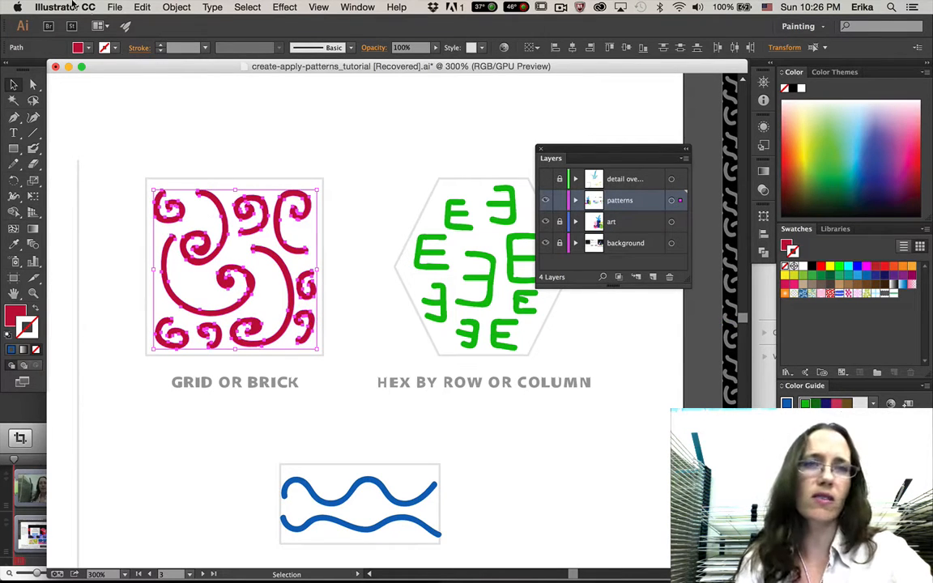
left_click(175, 7)
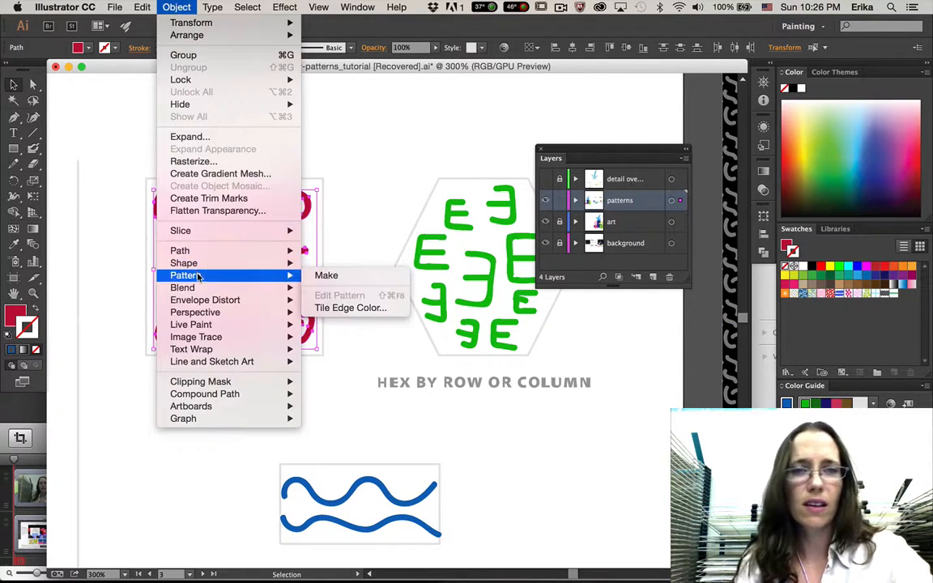
mouse_move(267, 275)
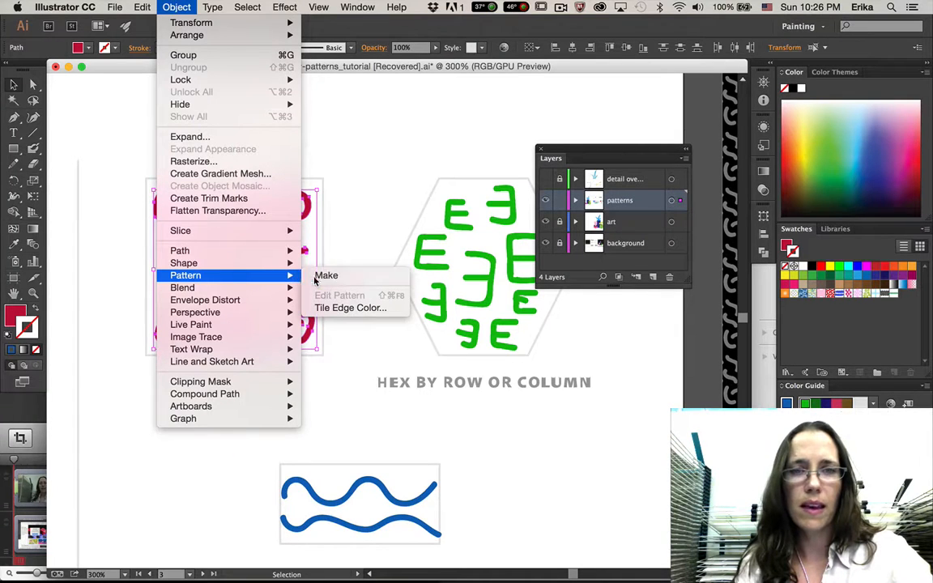
left_click(314, 275)
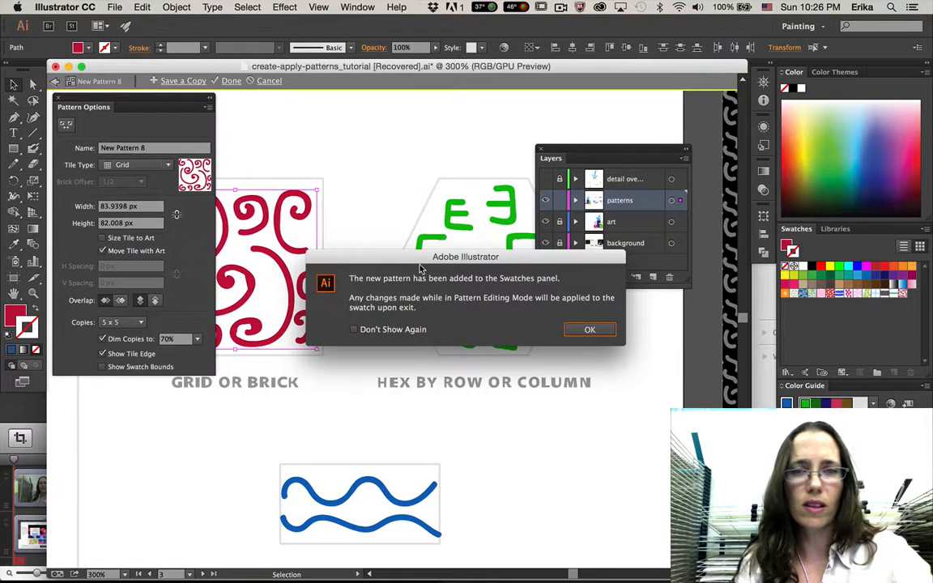
left_click(590, 330)
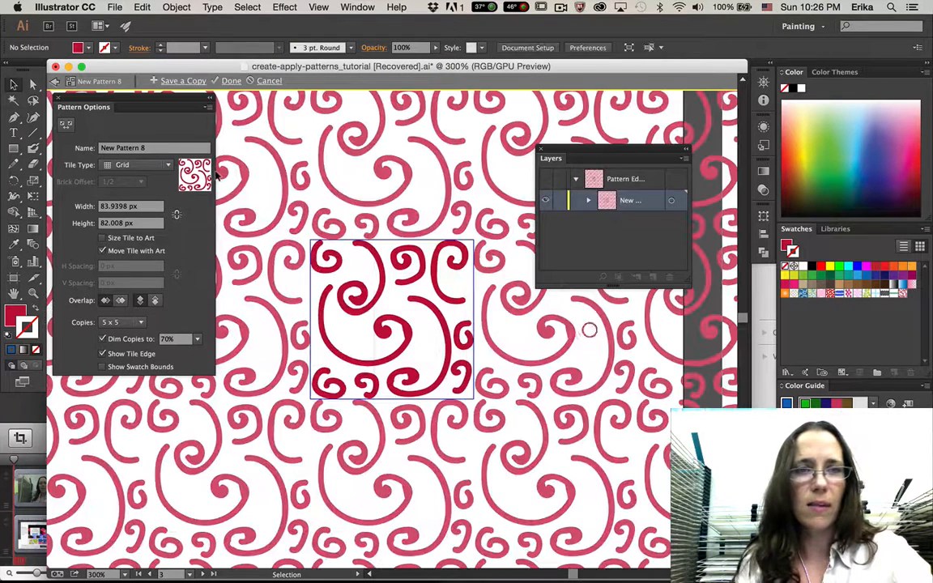
left_click(129, 168)
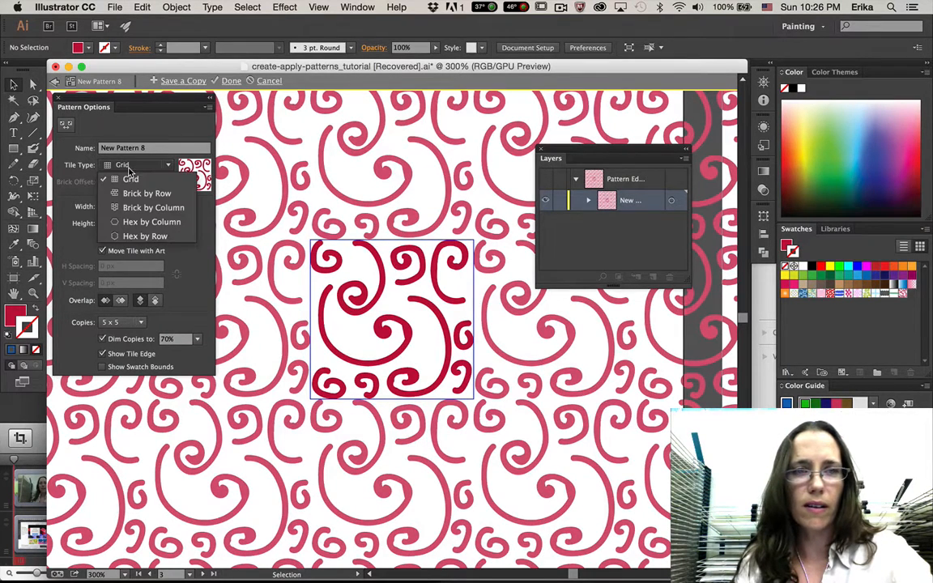
left_click(130, 173)
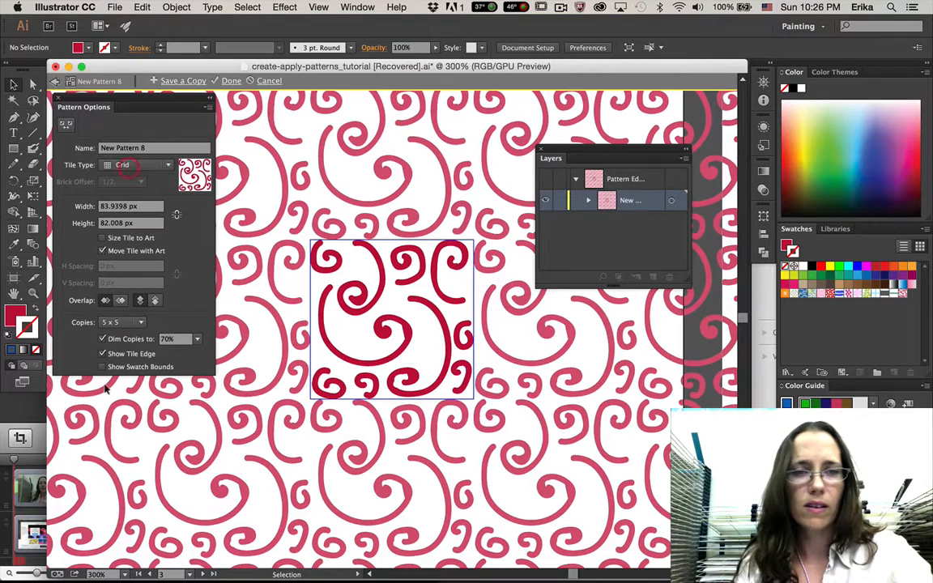
left_click(217, 81)
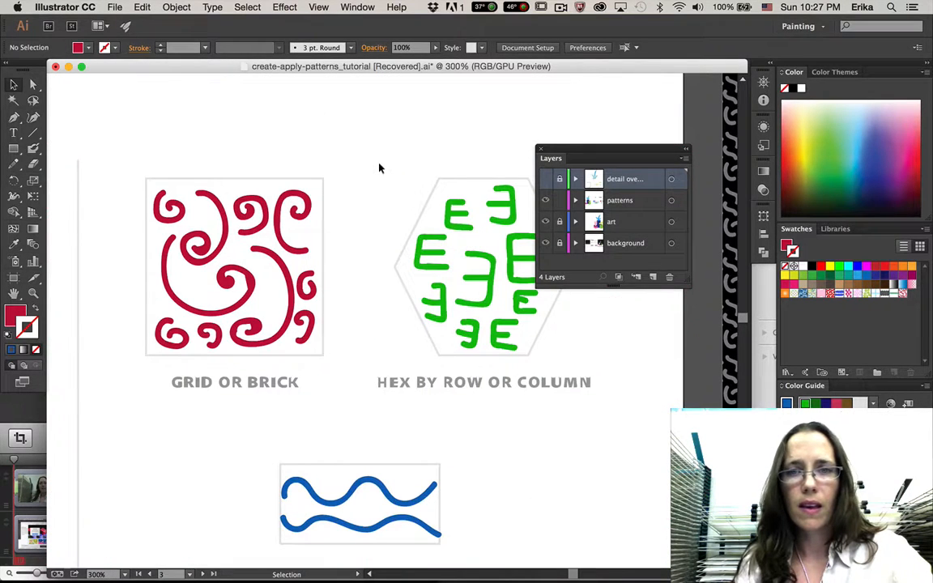
Step: Make a pattern swatch from the green E shapes in the hexagon guide with the Hex by Column tile type
left_click_drag(352, 153, 558, 357)
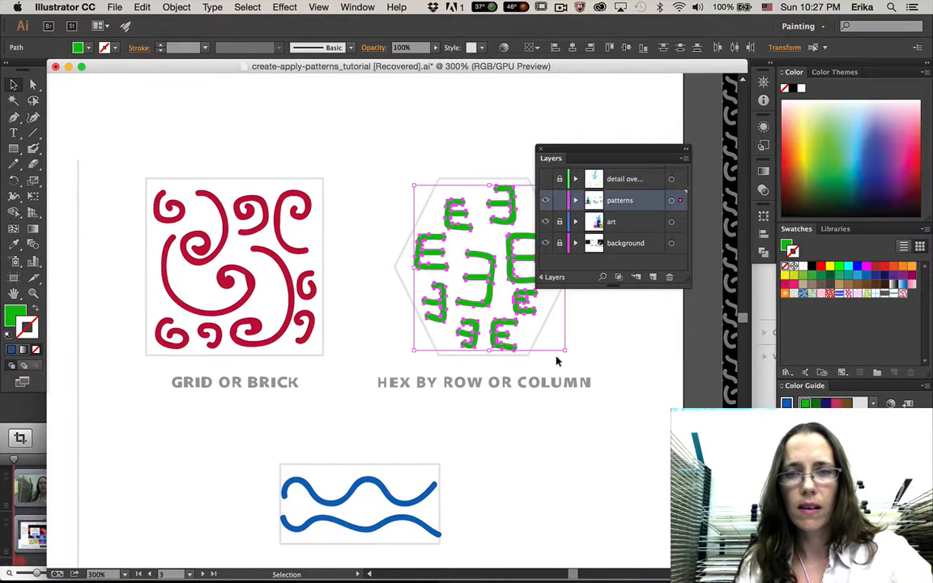
left_click(176, 7)
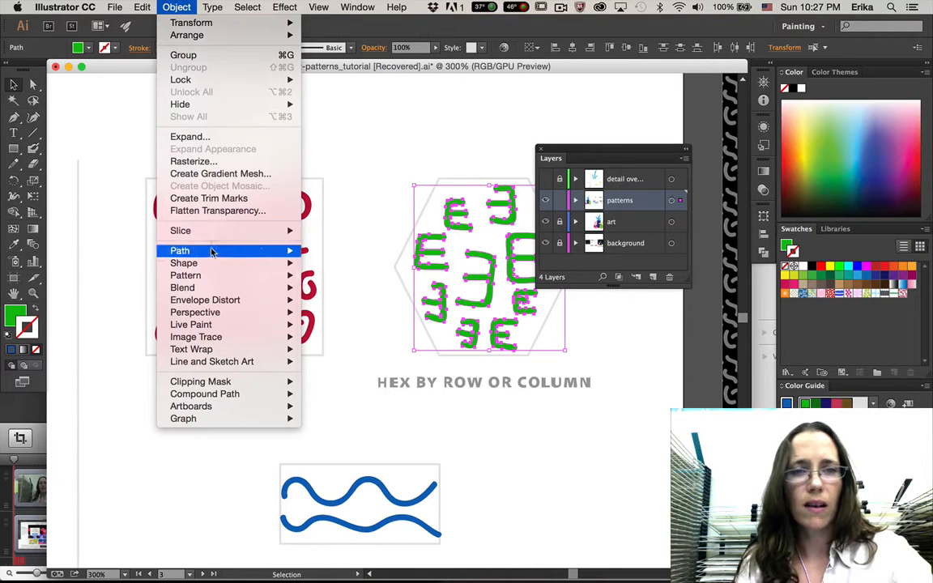
mouse_move(210, 276)
left_click(324, 278)
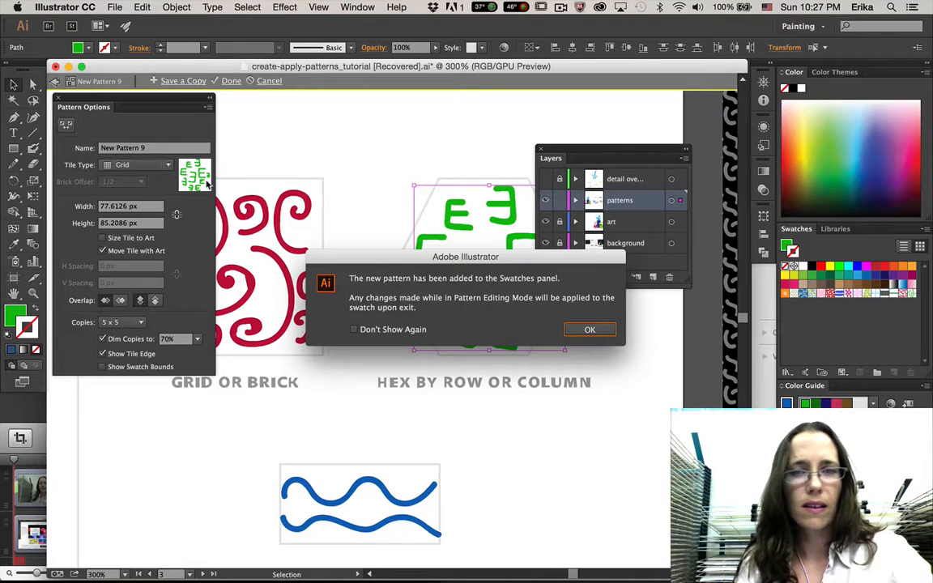
left_click(591, 329)
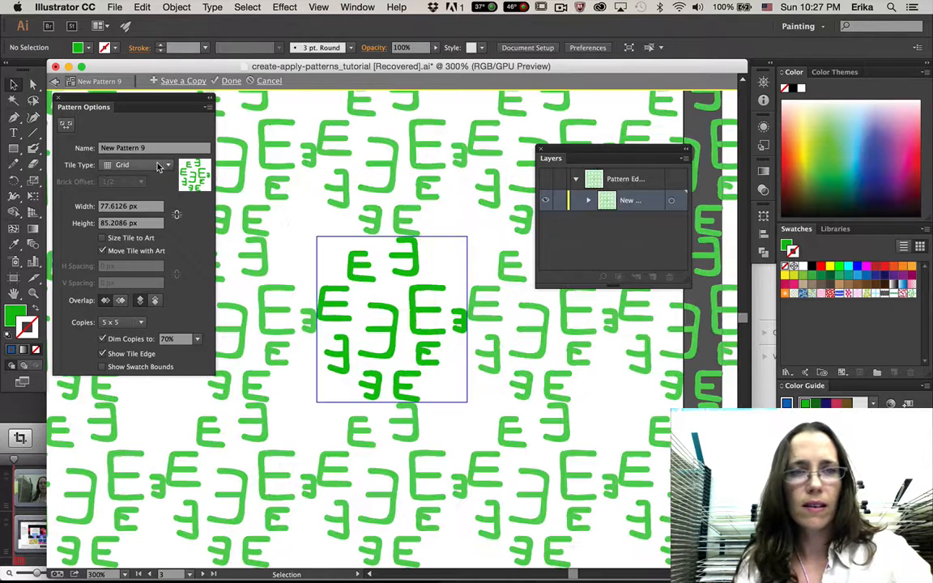
left_click(149, 165)
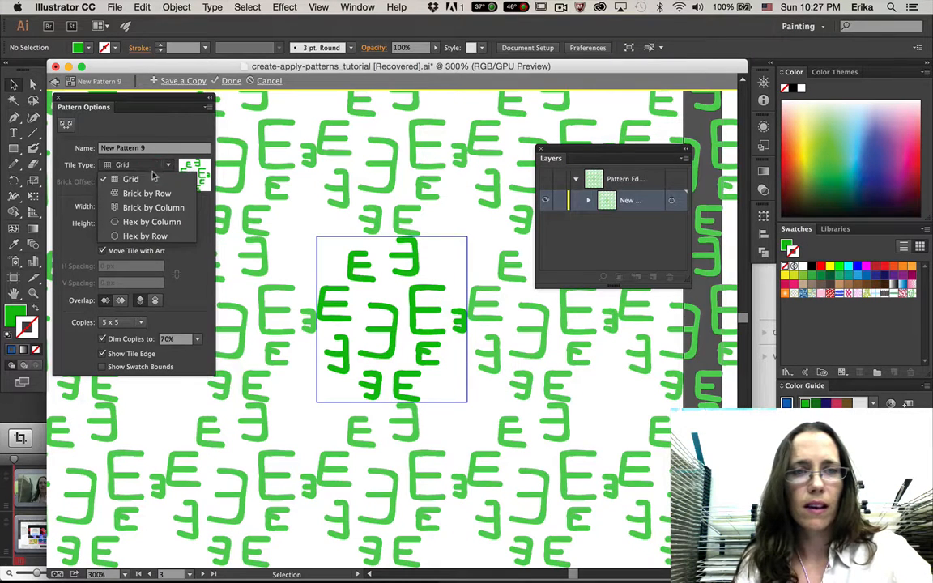
left_click(145, 221)
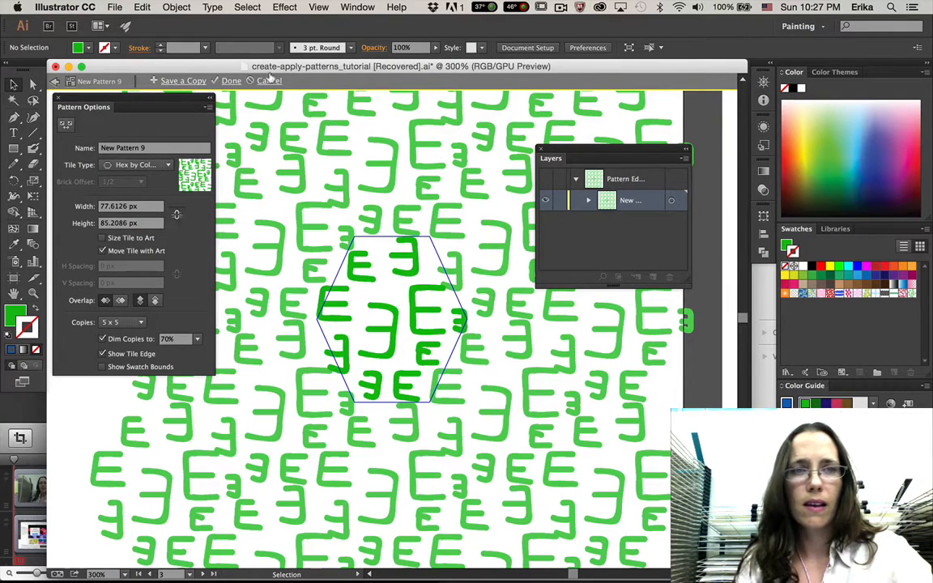
left_click(224, 80)
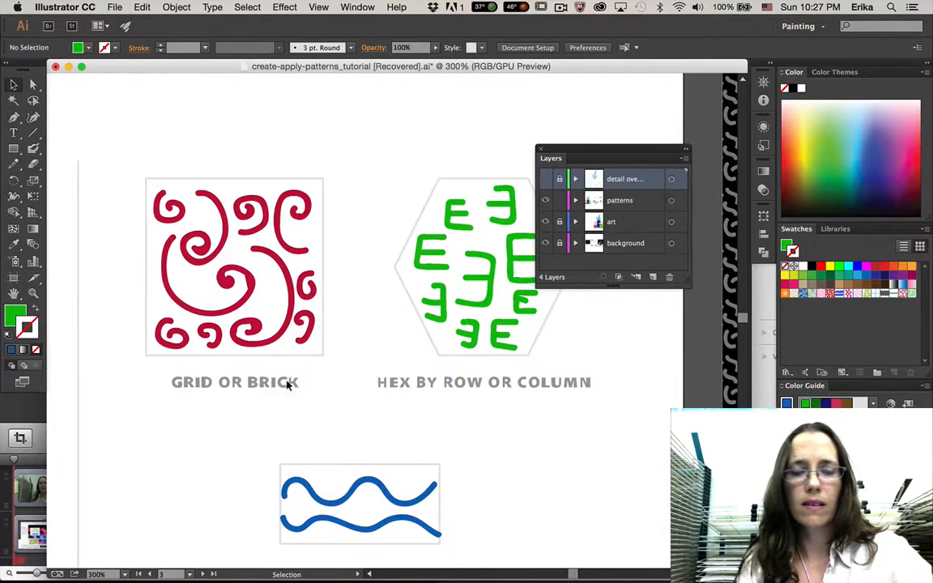
Step: Make a pattern swatch from the blue wavy lines in the rectangle guide with the Brick by Row tile type
left_click_drag(314, 460, 433, 530)
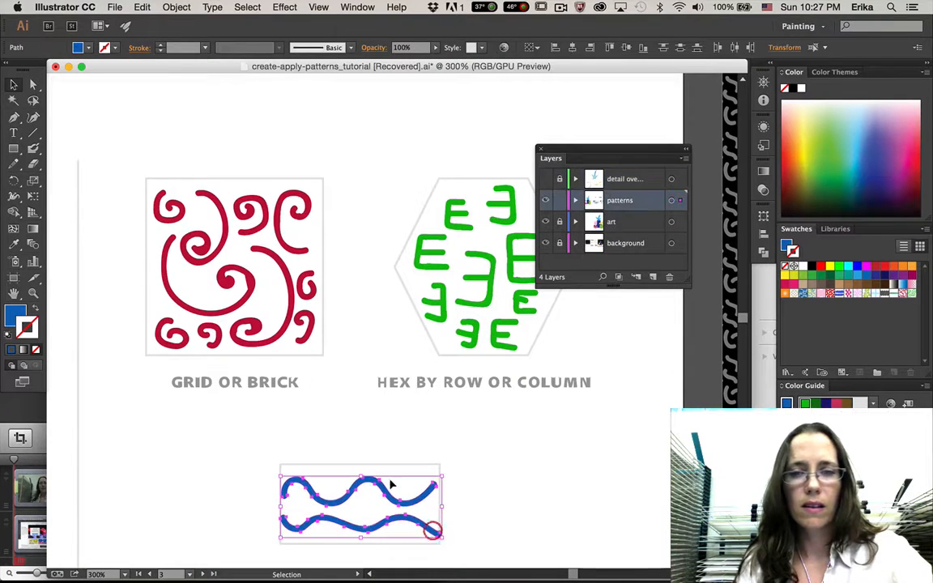
left_click(176, 7)
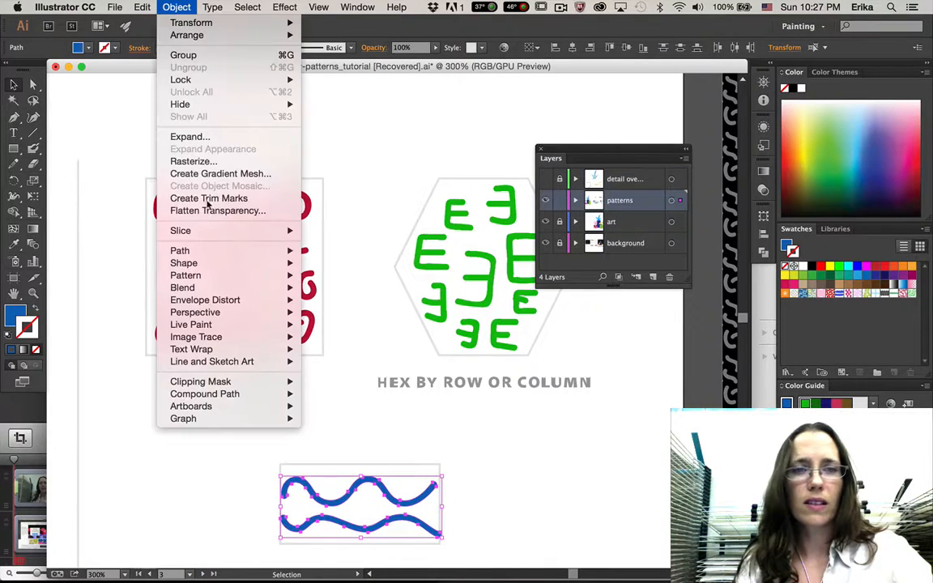
mouse_move(262, 271)
left_click(320, 275)
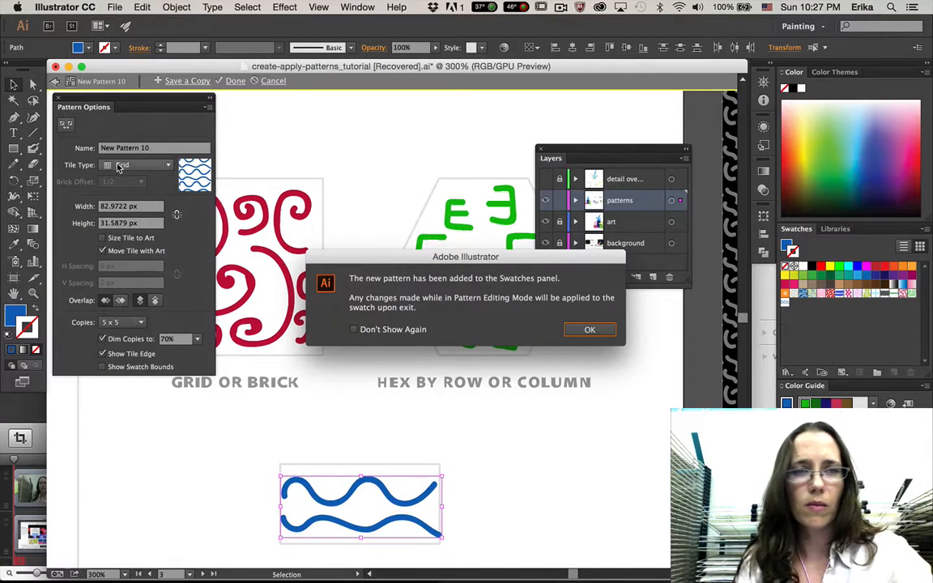
left_click(589, 329)
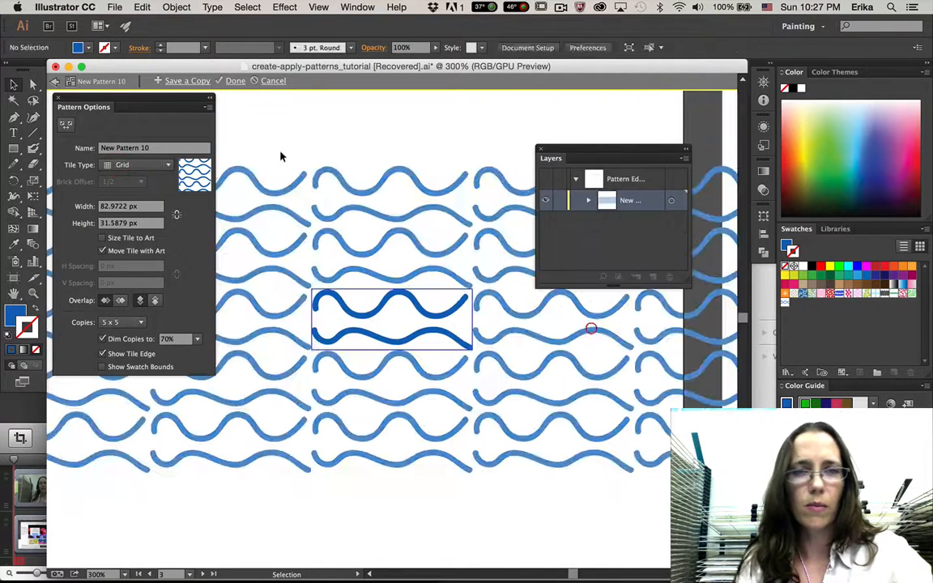
left_click(146, 166)
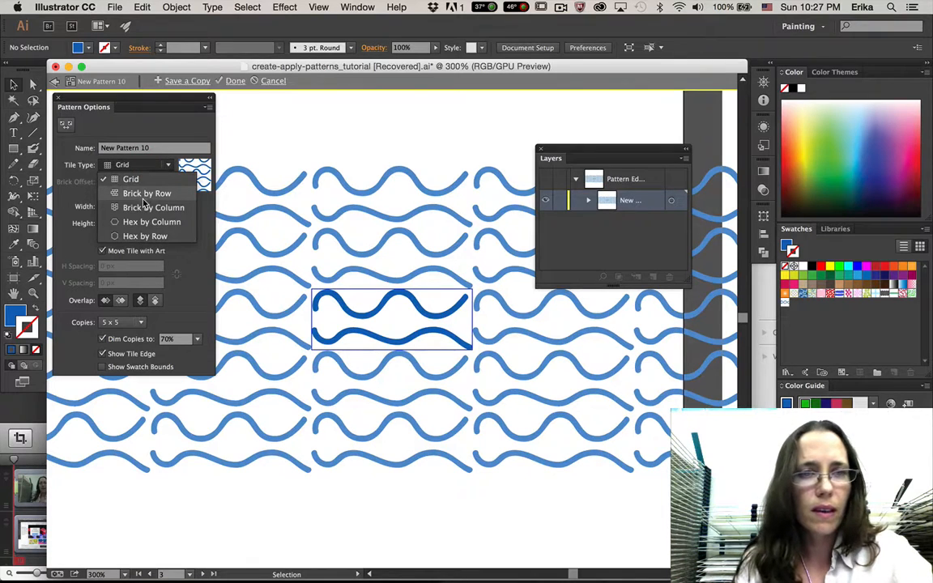
left_click(146, 193)
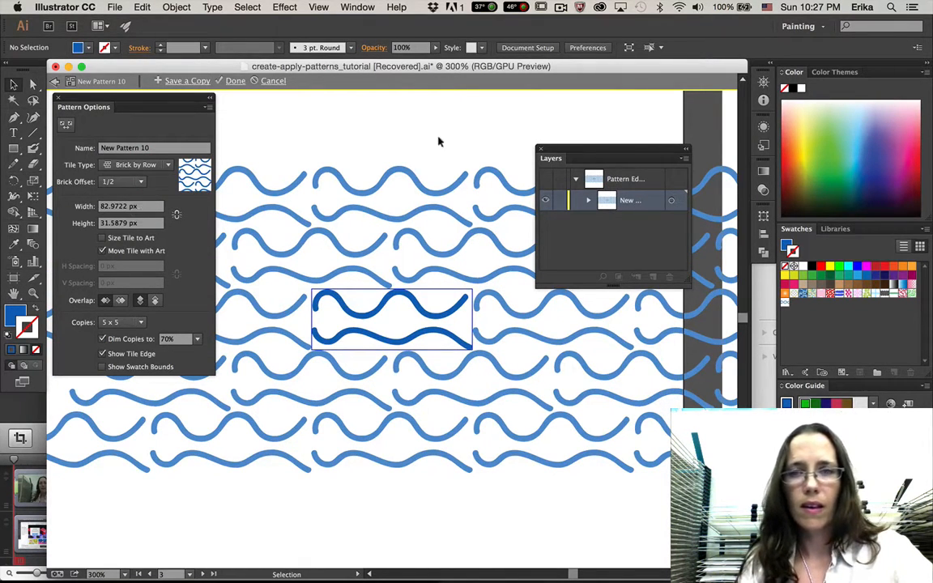
left_click(231, 81)
Step: Return to the potted plants artwork and examine the black wavy-line pattern swatch in pattern editing mode
scroll(351, 330, "down", 5)
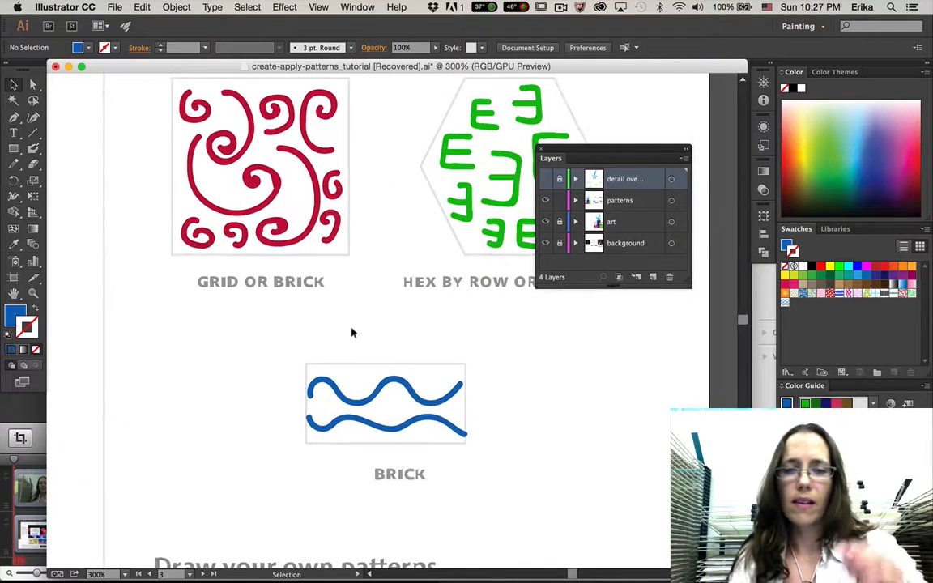
scroll(351, 332, "down", 5)
scroll(351, 332, "left", 1)
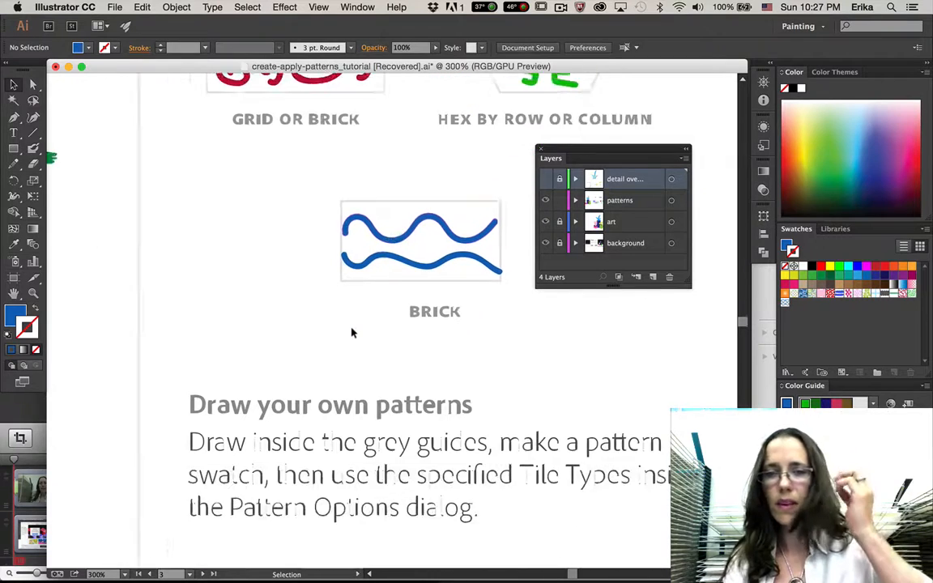
scroll(351, 332, "down", 2)
scroll(350, 332, "left", 1)
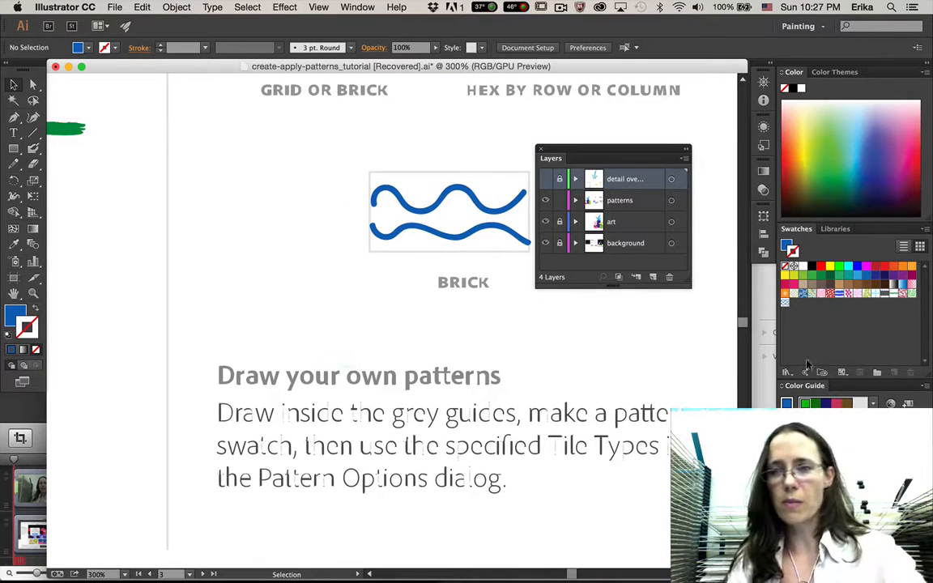
scroll(357, 344, "left", 10)
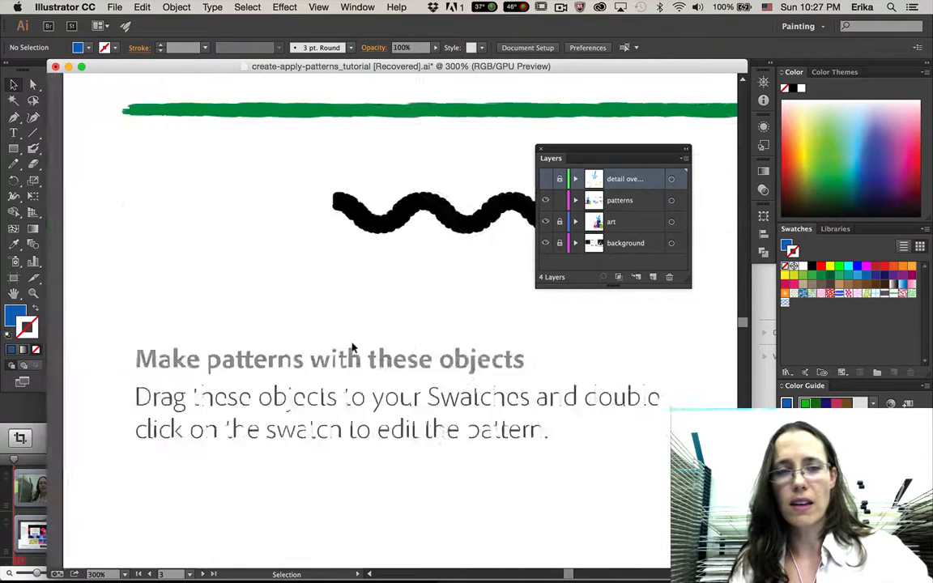
key("super+0")
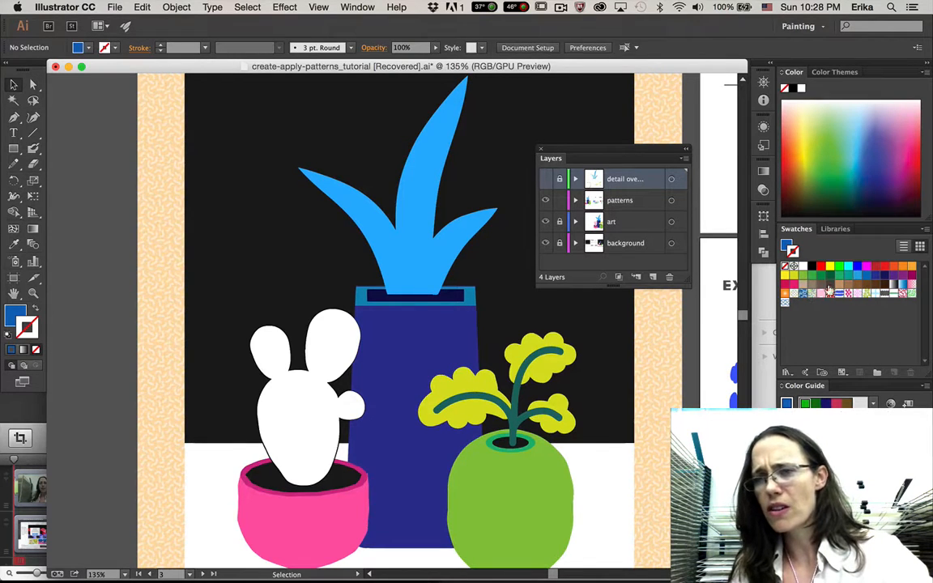
double_click(888, 293)
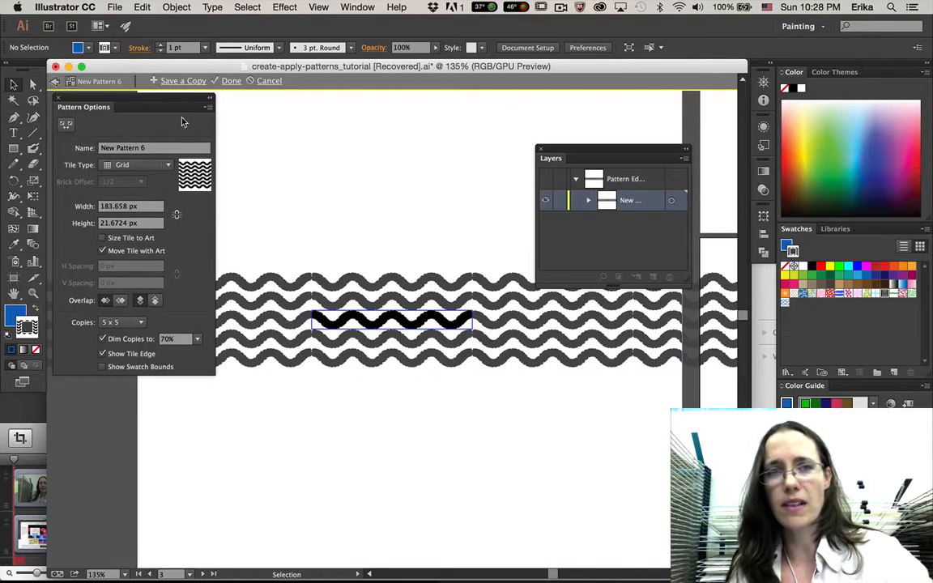
left_click(232, 82)
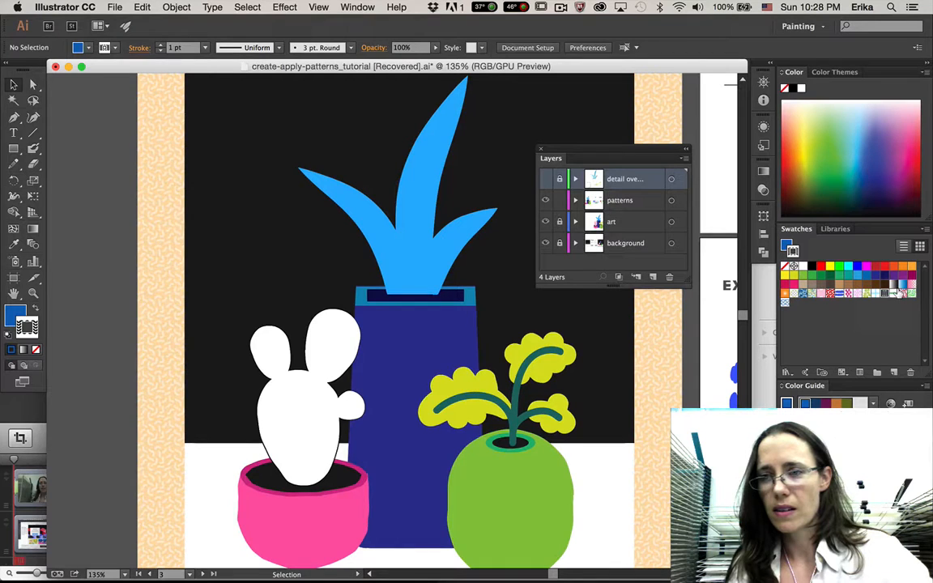
Step: Set the stroke to the crimson swirl pattern swatch
left_click(900, 293)
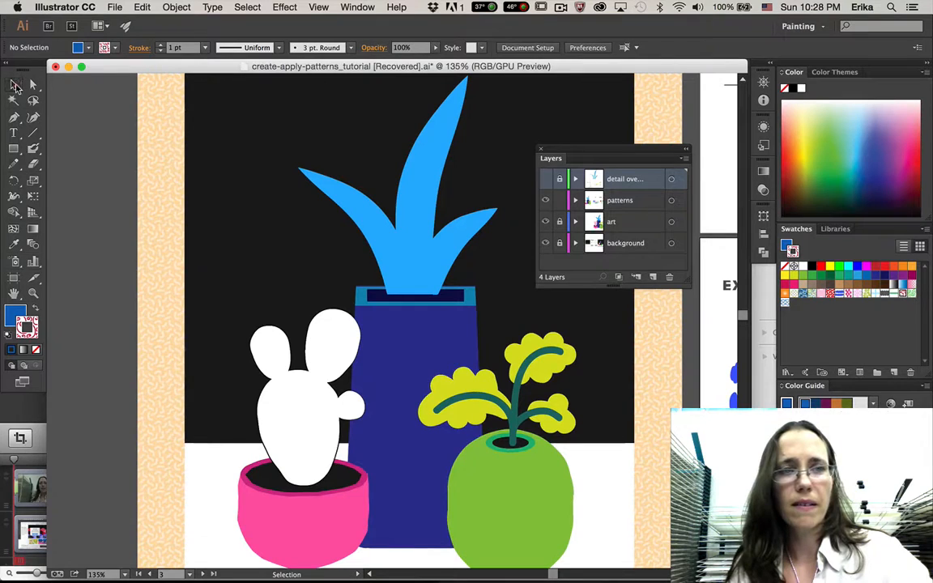
Step: Remove the white cactus's stroke and fill it with the crimson swirl pattern swatch
left_click(15, 85)
left_click(275, 397)
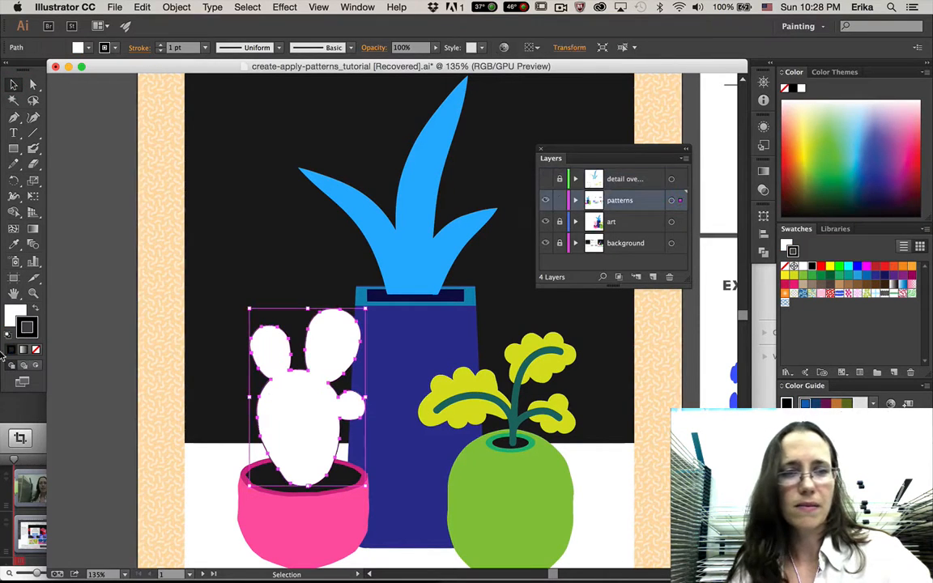
left_click(31, 332)
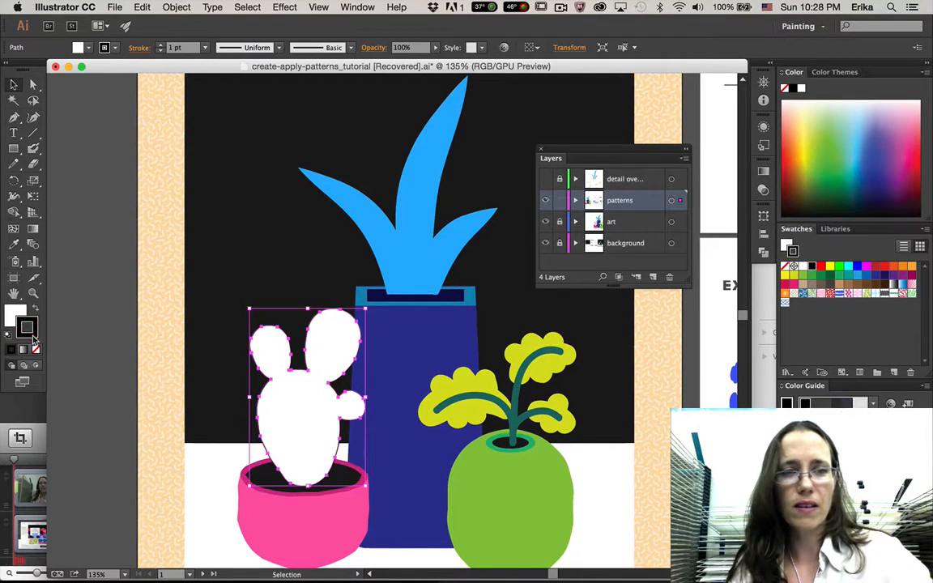
left_click(36, 351)
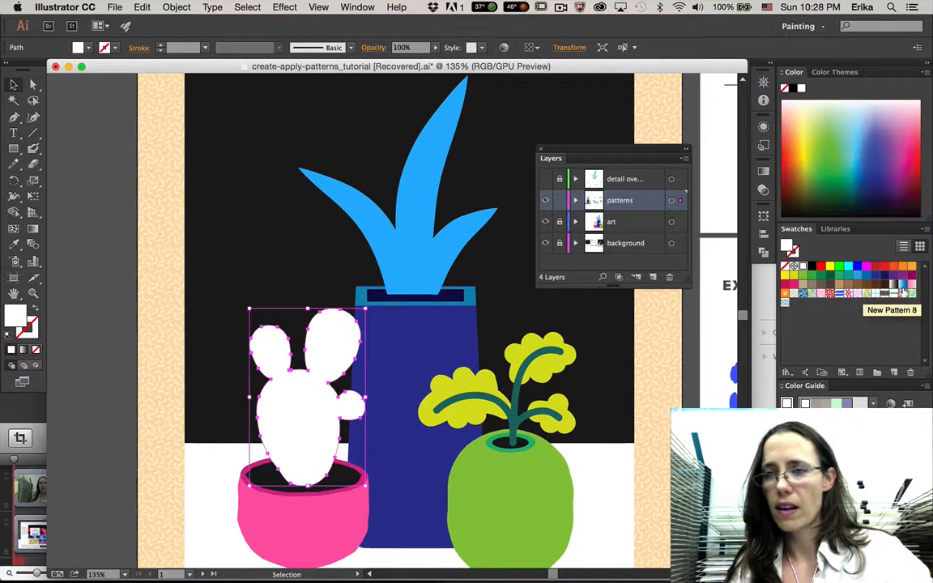
left_click(829, 293)
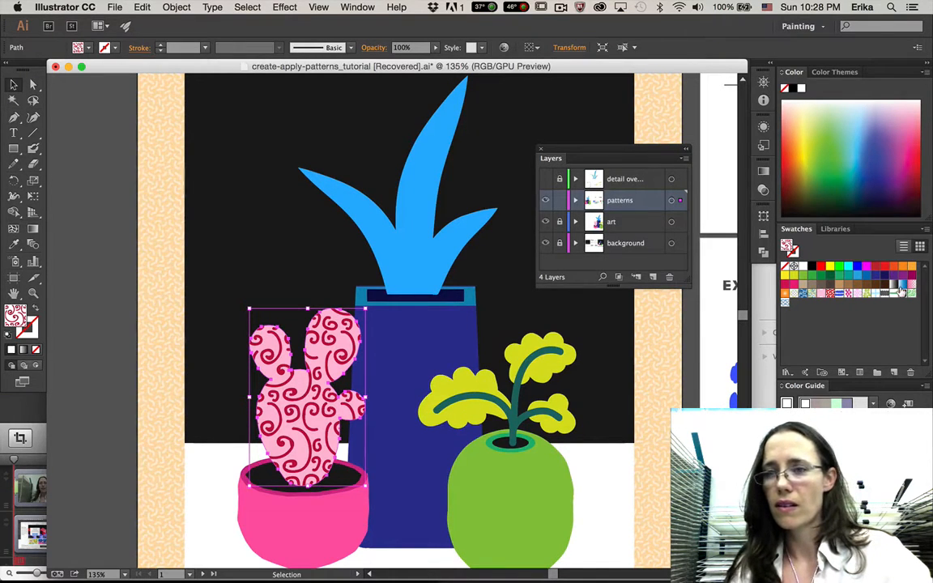
Step: Open the crimson swirl pattern for editing and recolour the small swirl in the tile's upper-left corner bright green
double_click(830, 293)
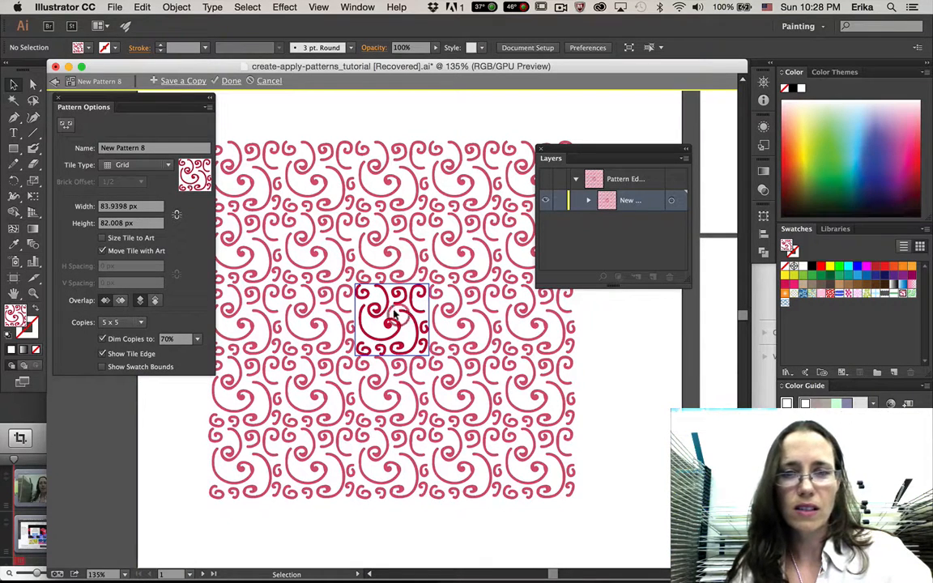
left_click(360, 293)
left_click_drag(360, 293, 394, 300)
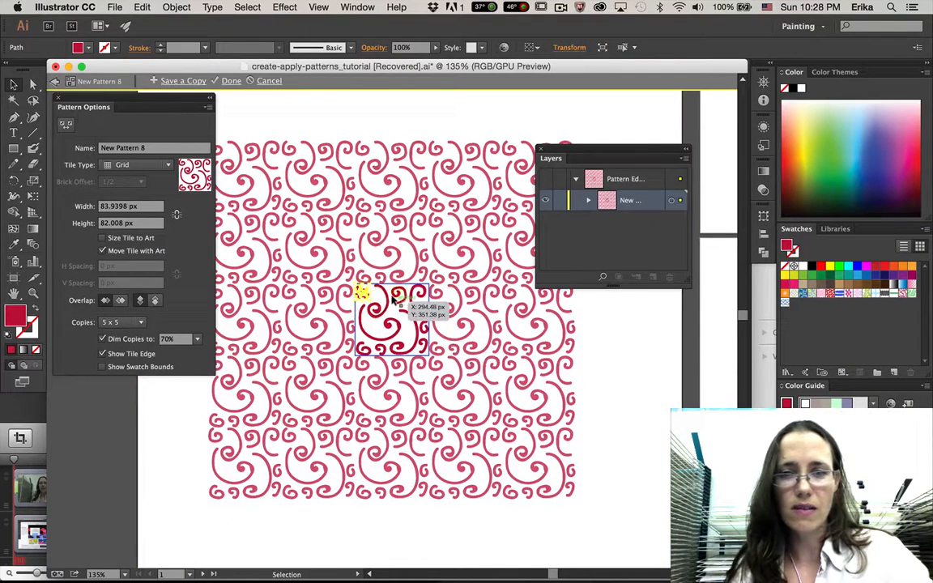
left_click(393, 300, "super")
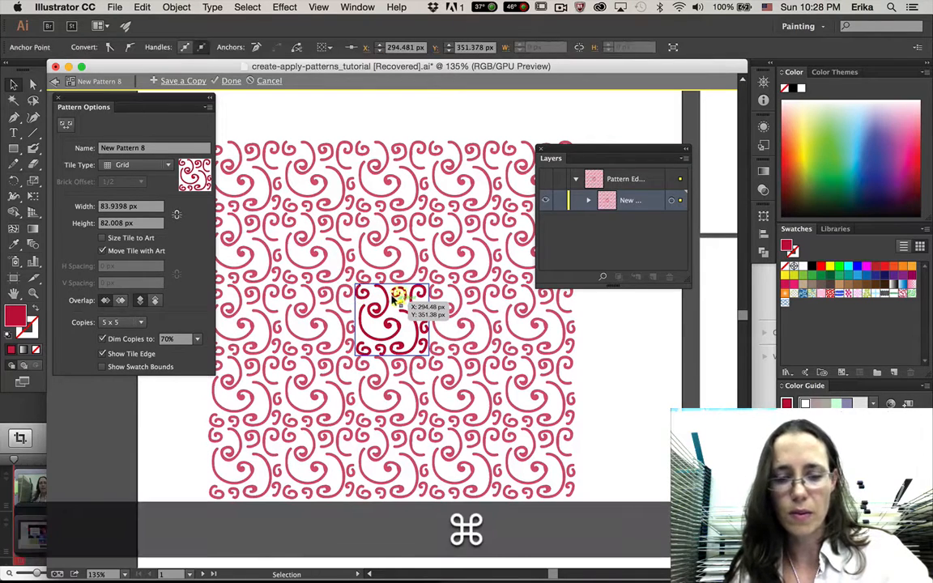
left_click_drag(394, 300, 361, 292)
double_click(12, 318)
left_click(476, 319)
left_click(581, 219)
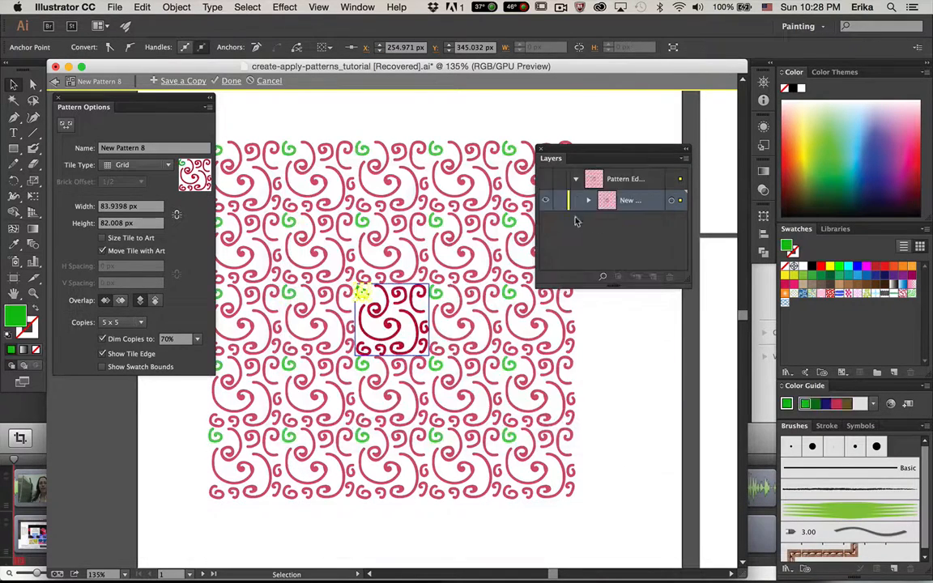
Step: Recolour the large central swirl of the tile by sampling the bright green from the small corner swirl
left_click(385, 323)
key("i")
left_click(360, 291)
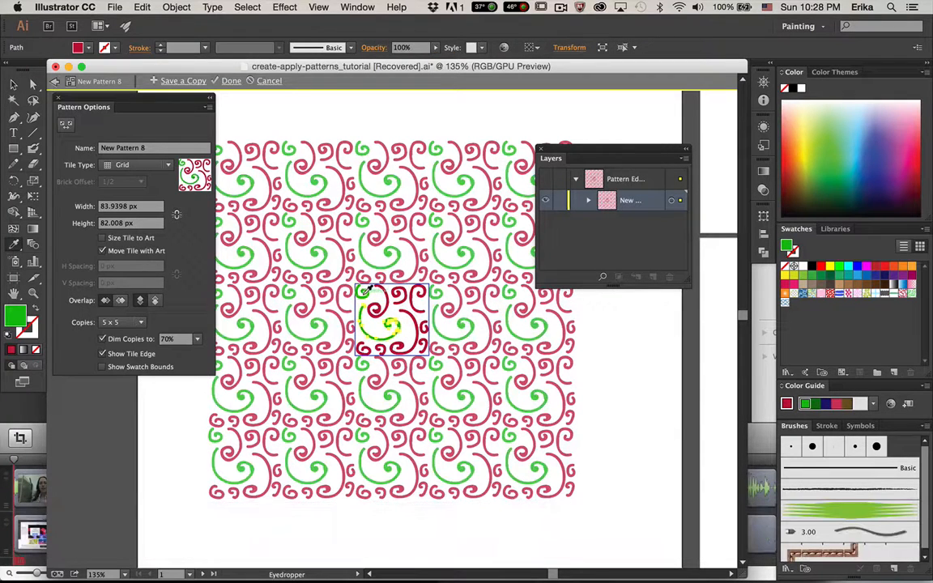
key("v")
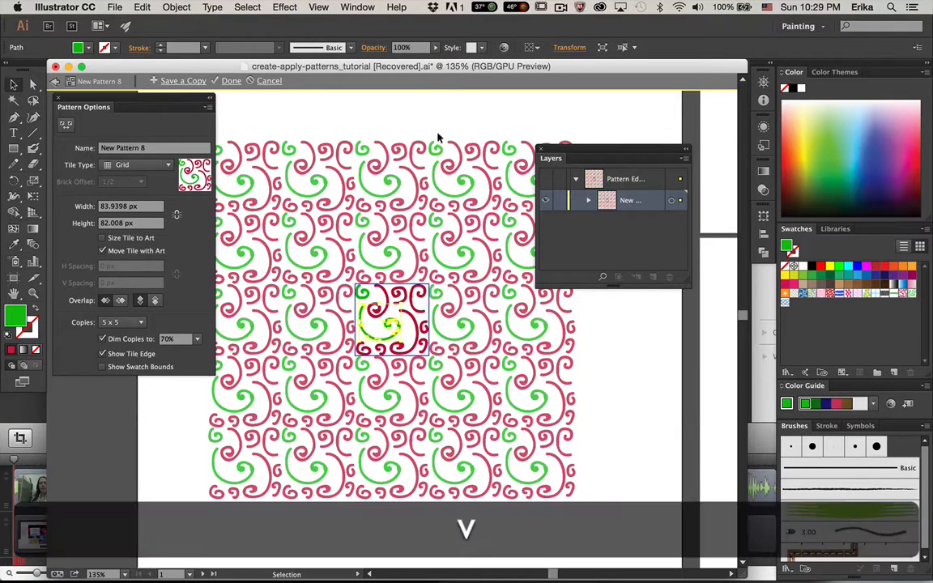
Step: Recolour the small right-edge curl and the upper-middle swirl with the sampled green, and finish editing the pattern
left_click(421, 325)
key("i")
left_click(366, 330)
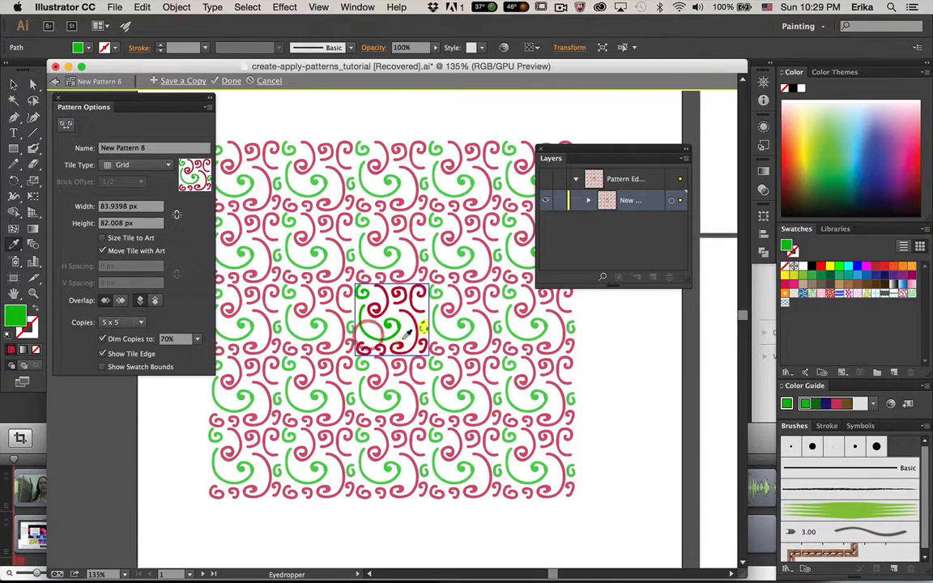
key("v")
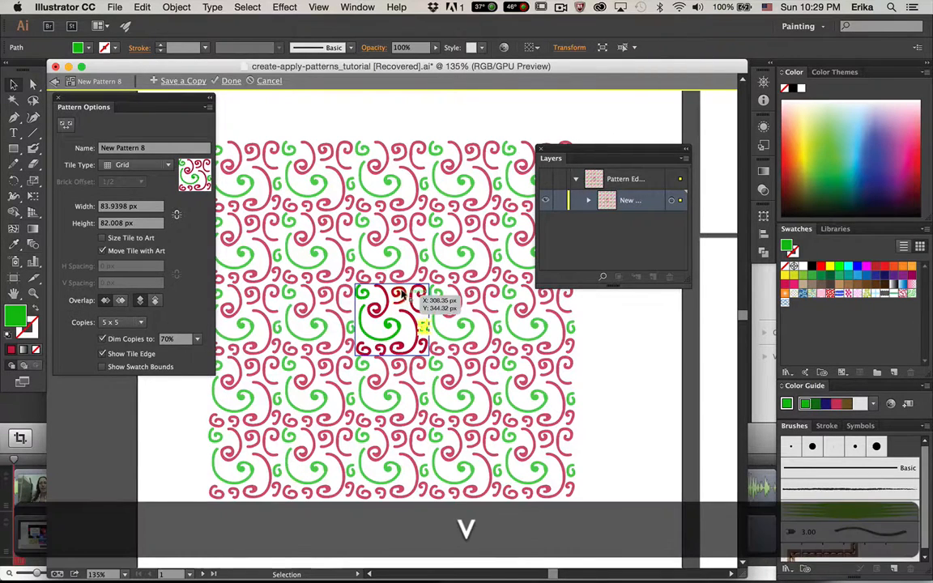
left_click(398, 297)
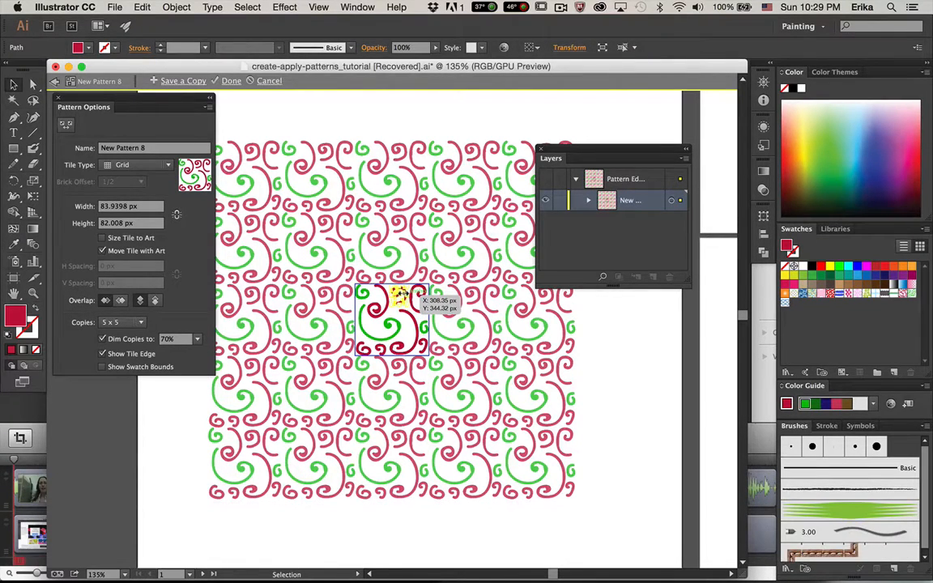
key("i")
left_click(367, 334)
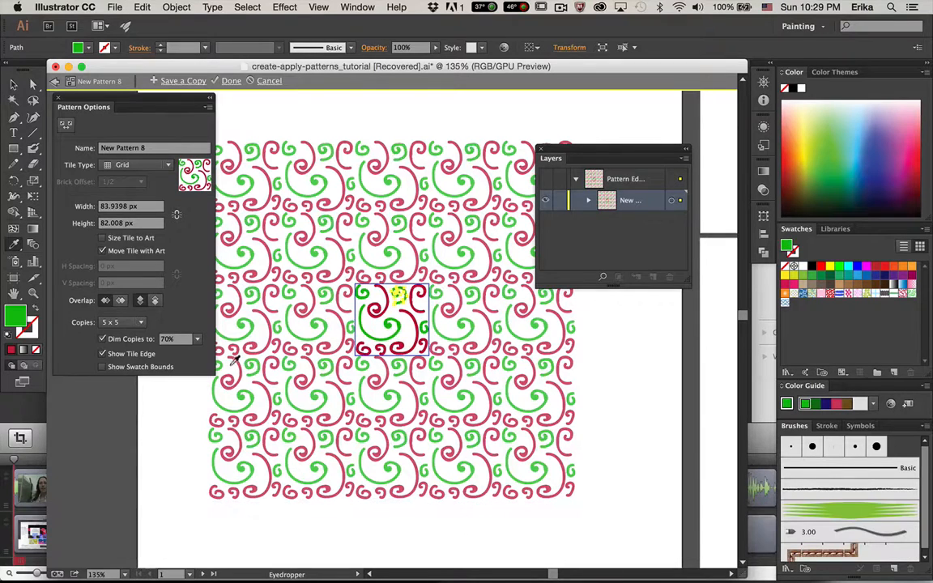
left_click(231, 80)
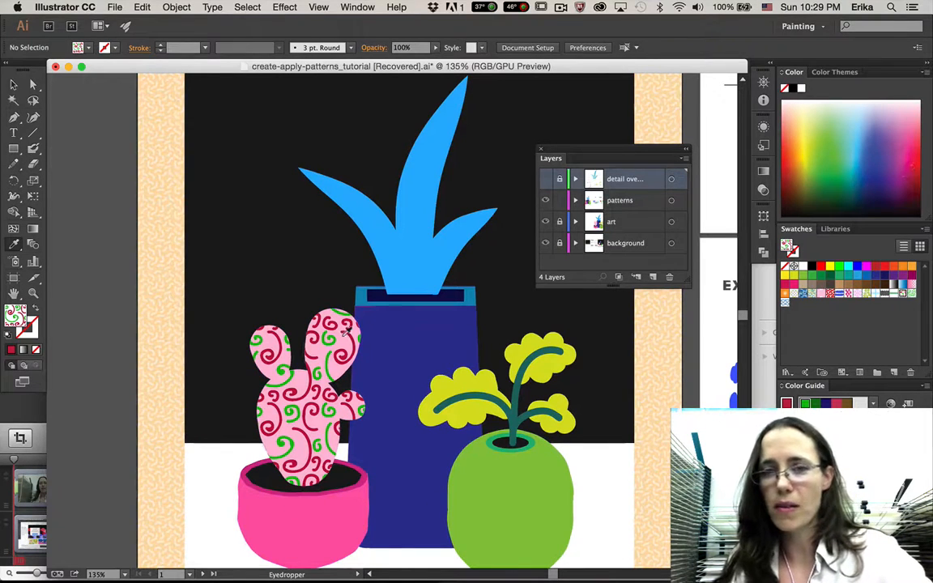
Step: Fill the tall plant's light blue leaves with the blue striped pattern and its dark blue pot with the green E pattern
left_click(13, 84)
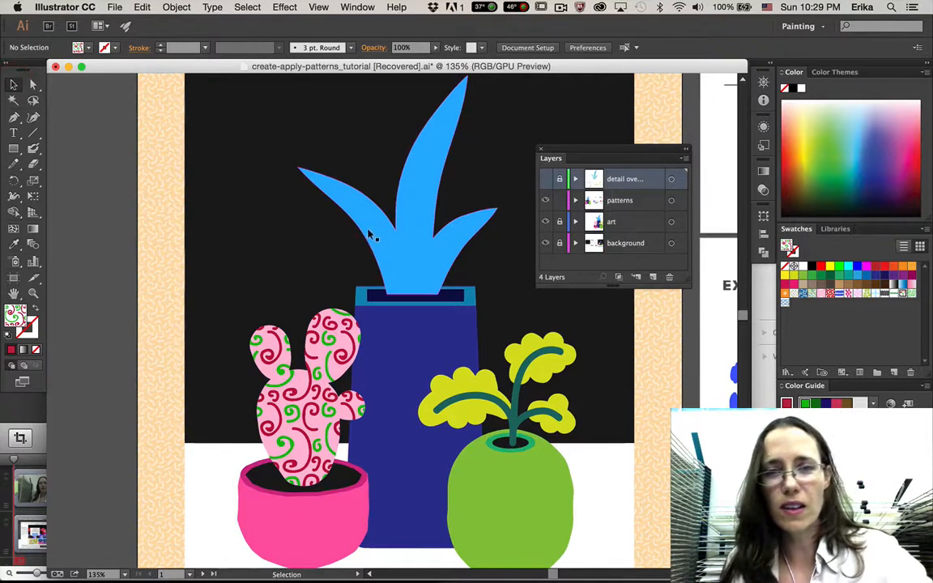
left_click(368, 234)
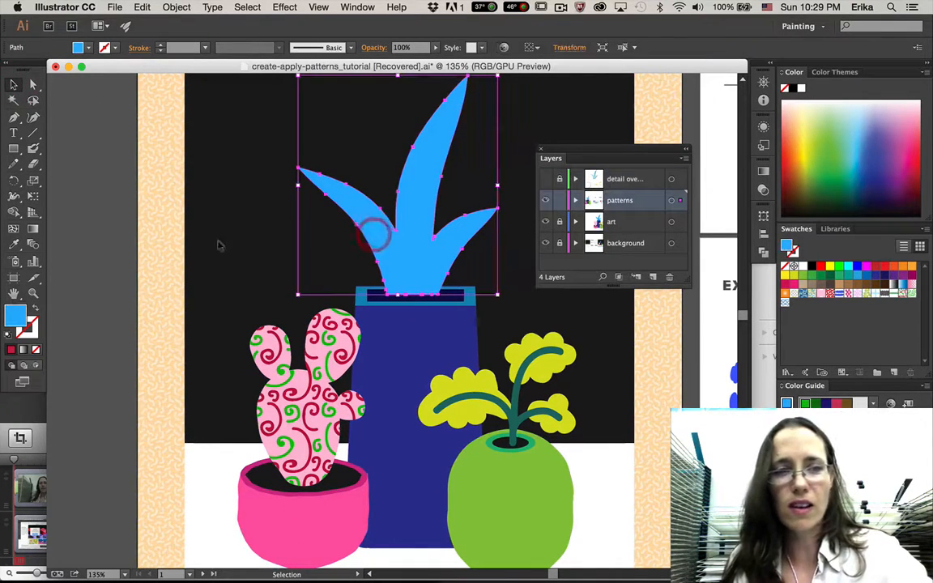
left_click(840, 293)
left_click(426, 354)
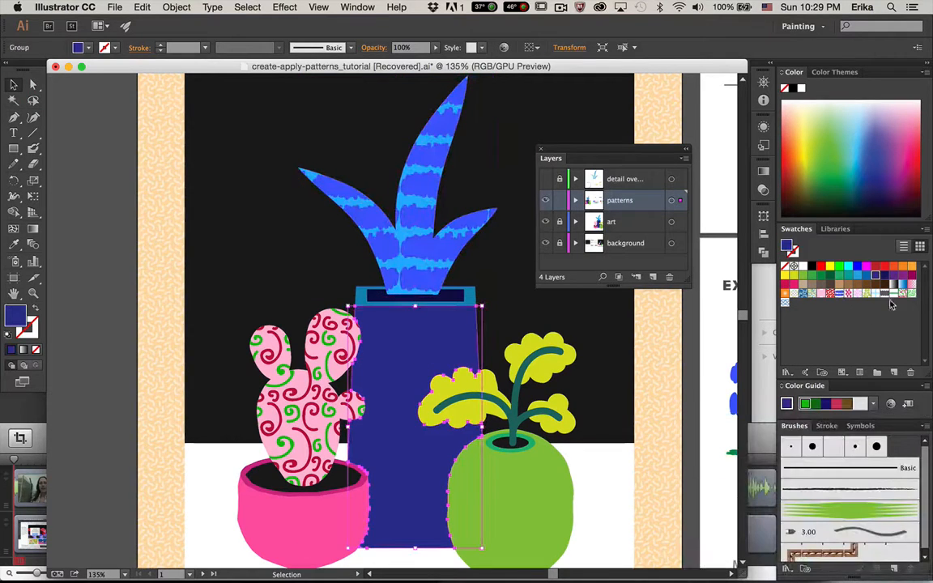
left_click(902, 293)
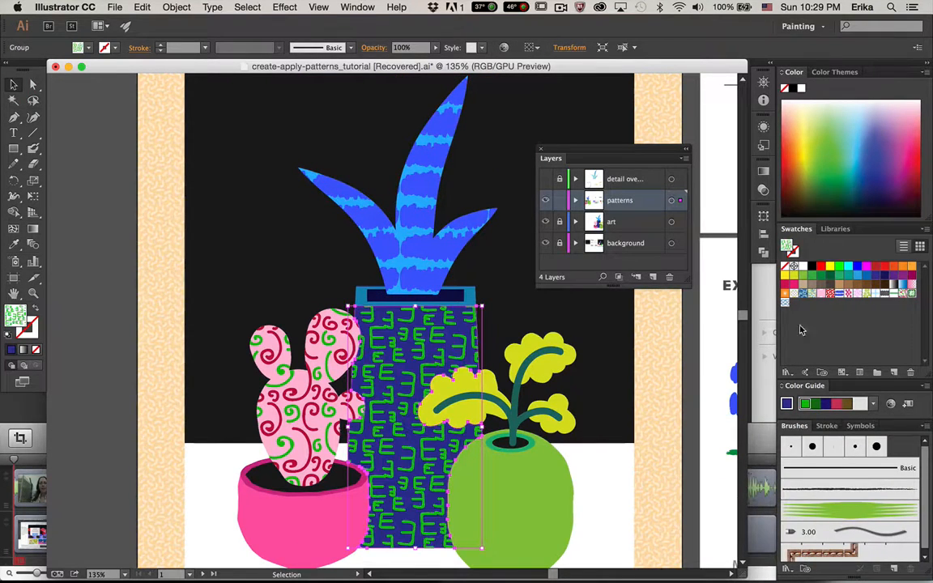
Step: Fill the round green pot with the green camouflage pattern and its yellow leaves with the blue wavy-line pattern
left_click(506, 506)
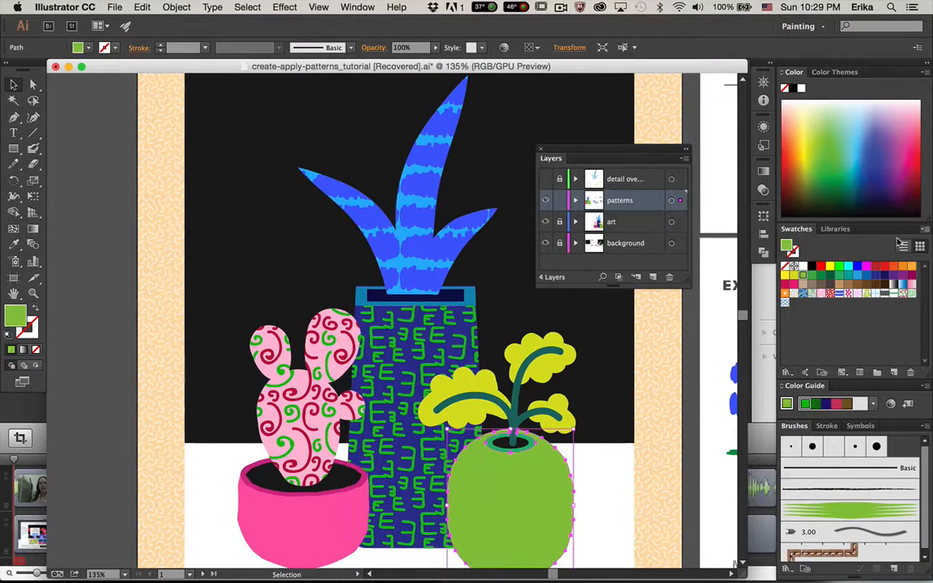
left_click(827, 294)
left_click(542, 374)
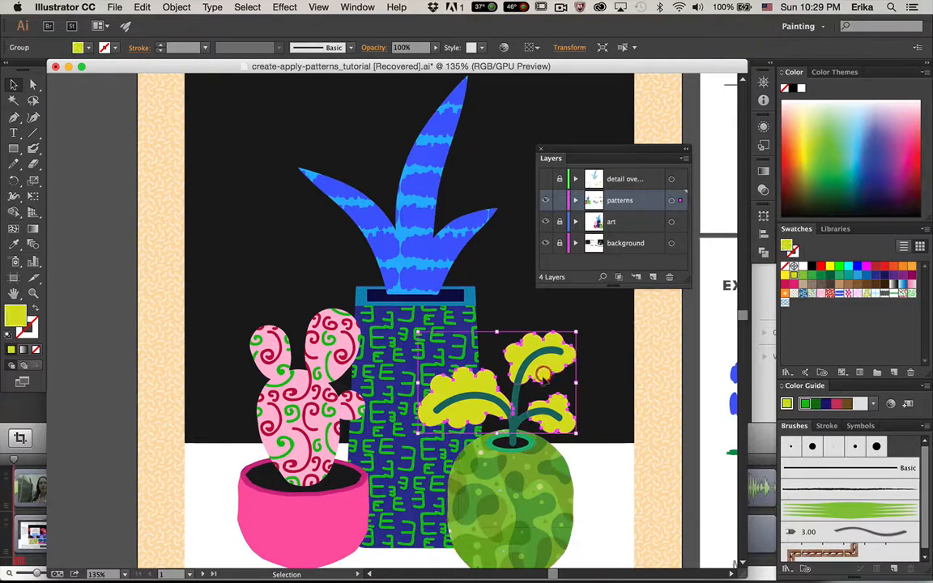
left_click(792, 292)
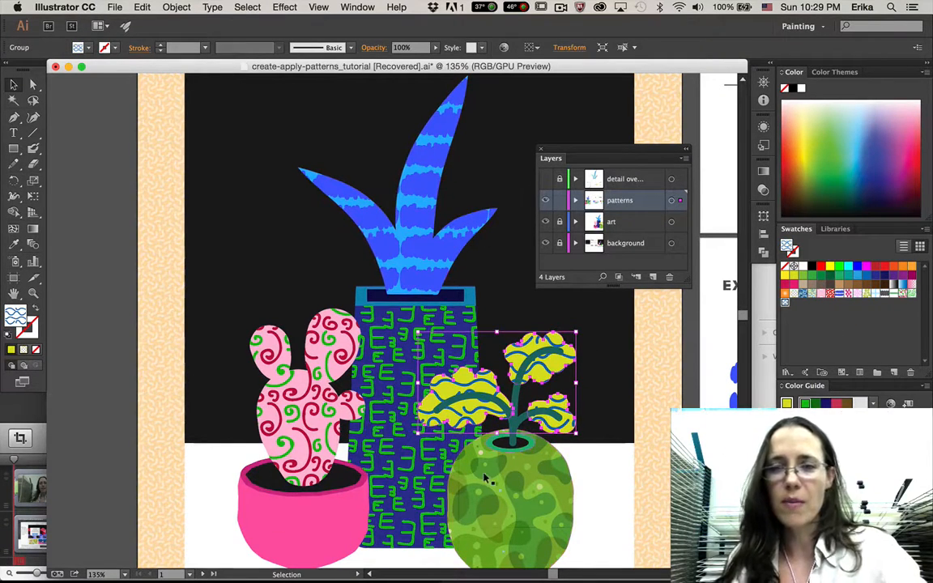
Step: Save the document under a new file name made of the author's surname followed by "_Patterns", in Adobe Illustrator format
key("super")
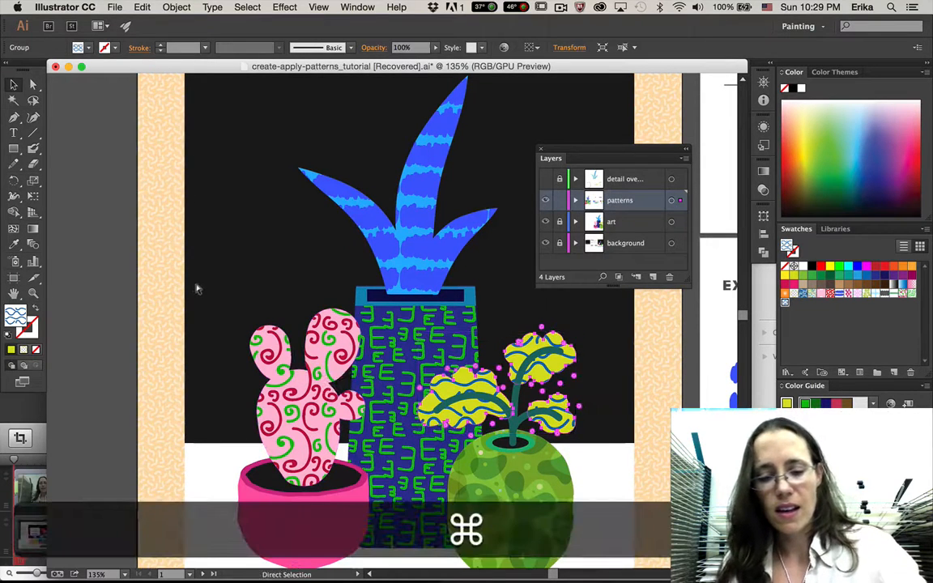
left_click(115, 6)
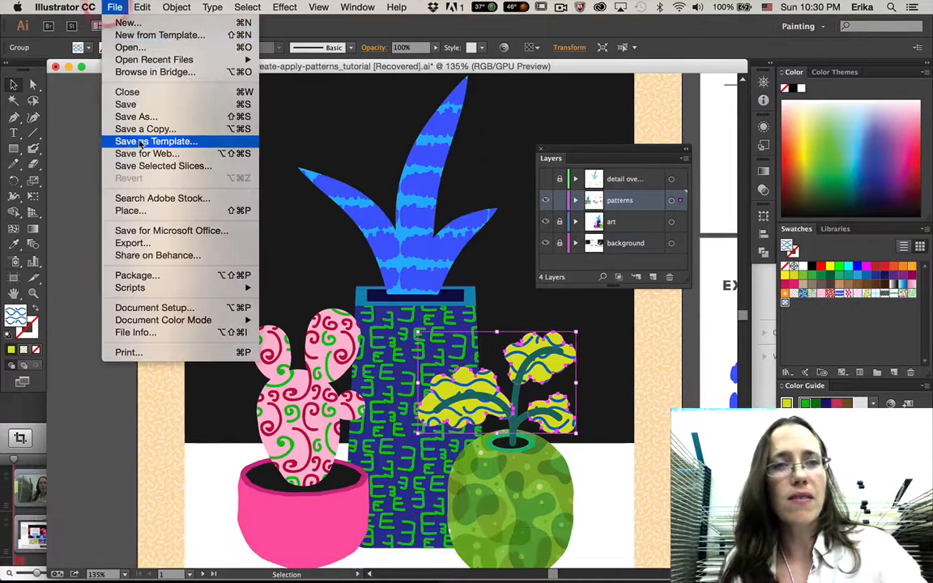
left_click(137, 118)
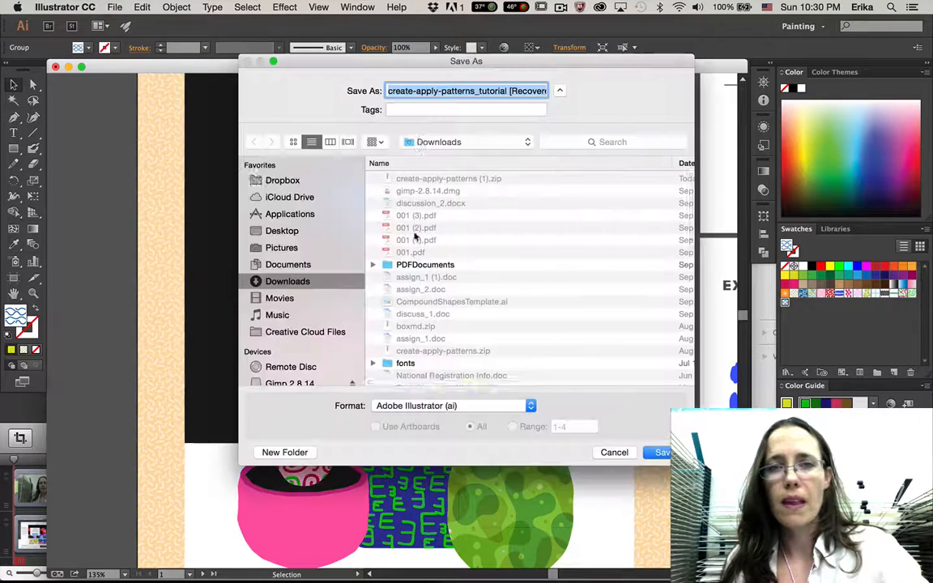
type("Molyen")
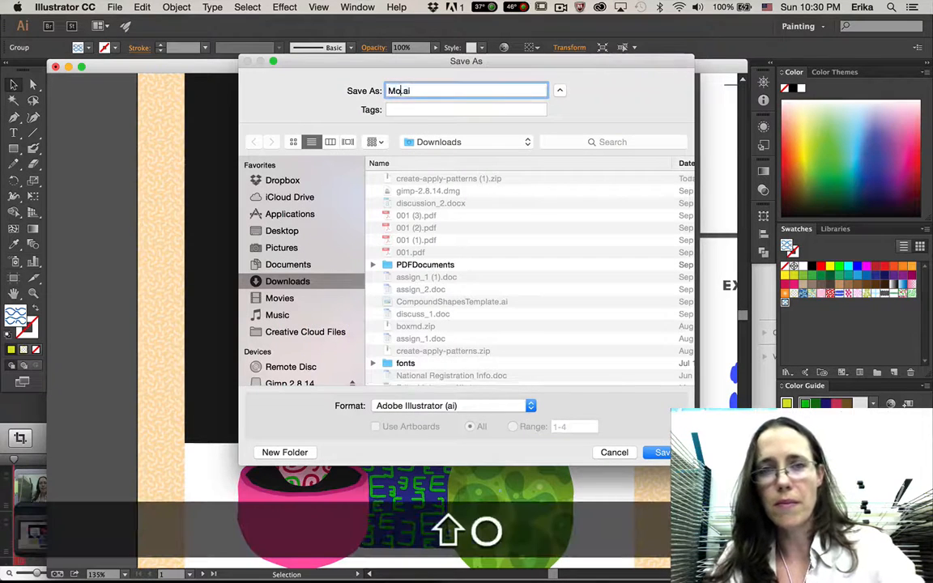
key("BackSpace")
key("BackSpace")
type("neux_")
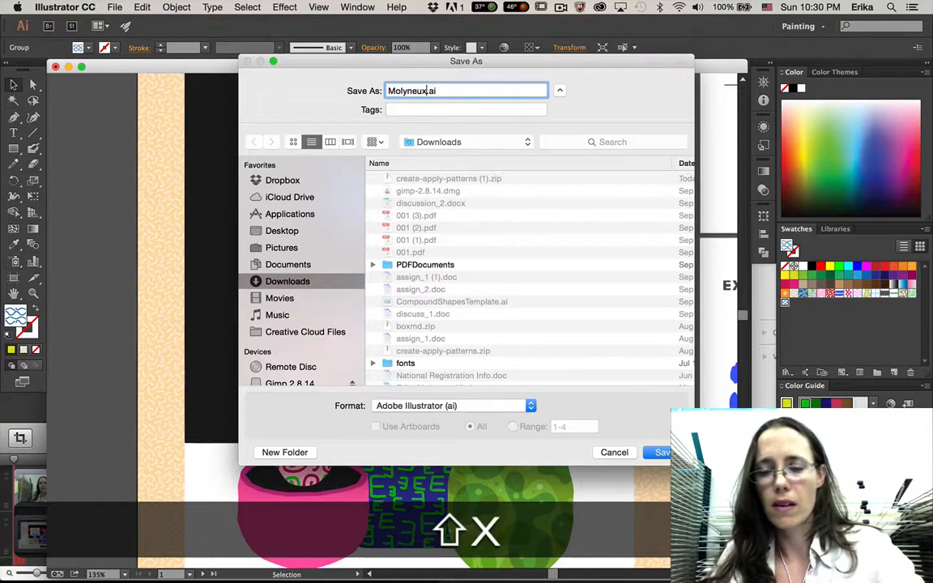
type("Pattn")
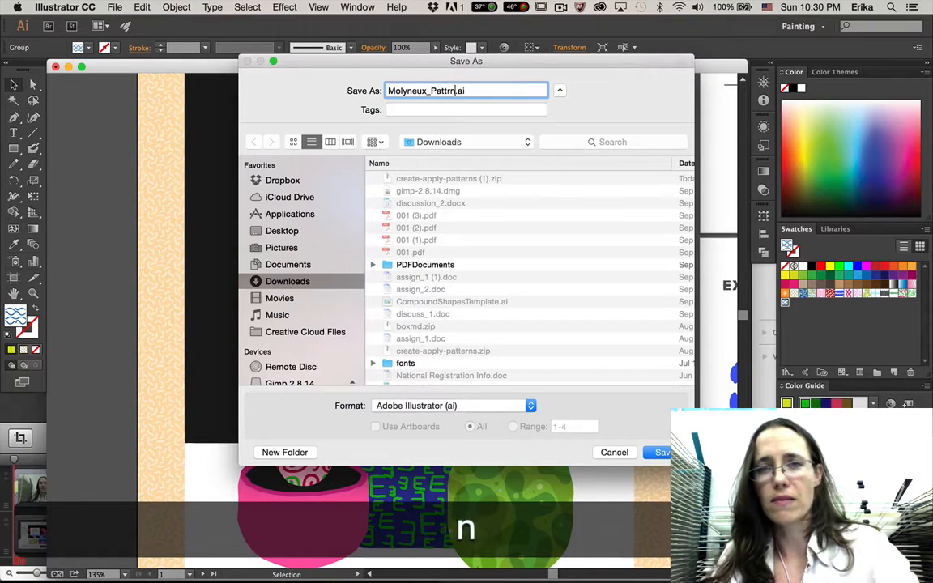
key("BackSpace")
type("erns")
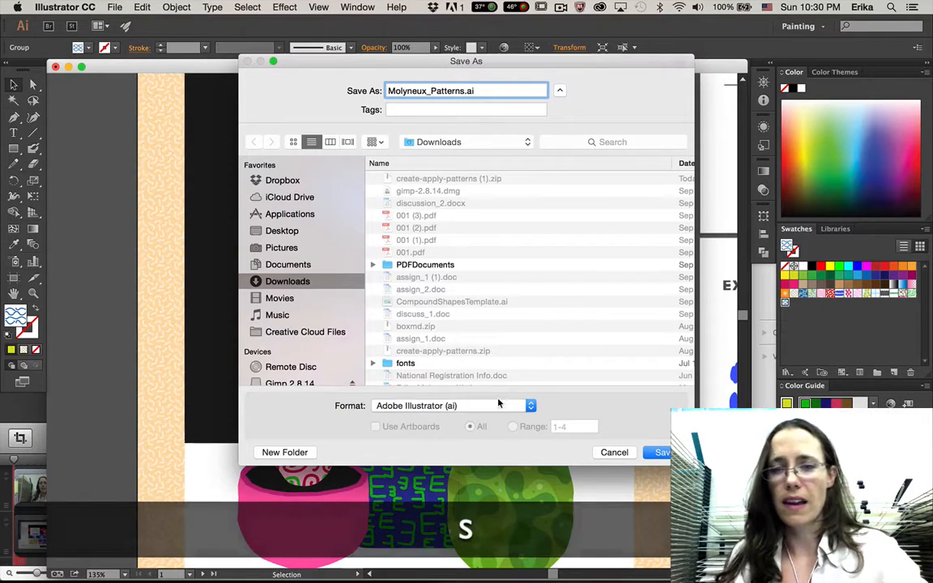